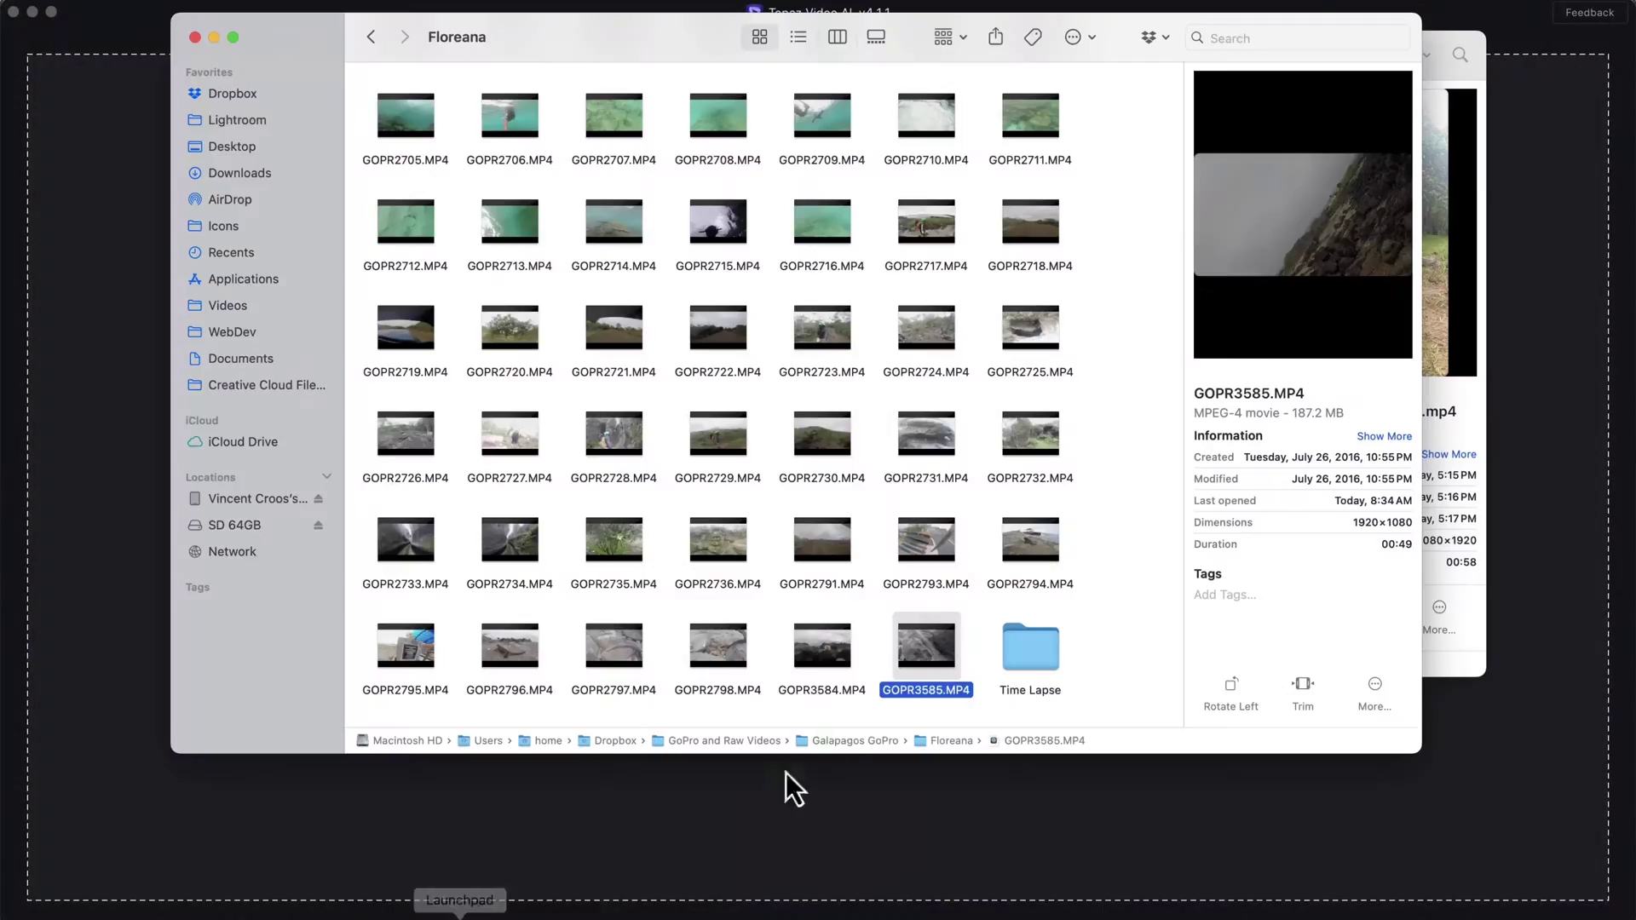
Import GOPR3585.MP4 from the Floreana Finder folder as the input clip
left_click_drag(942, 663, 128, 462)
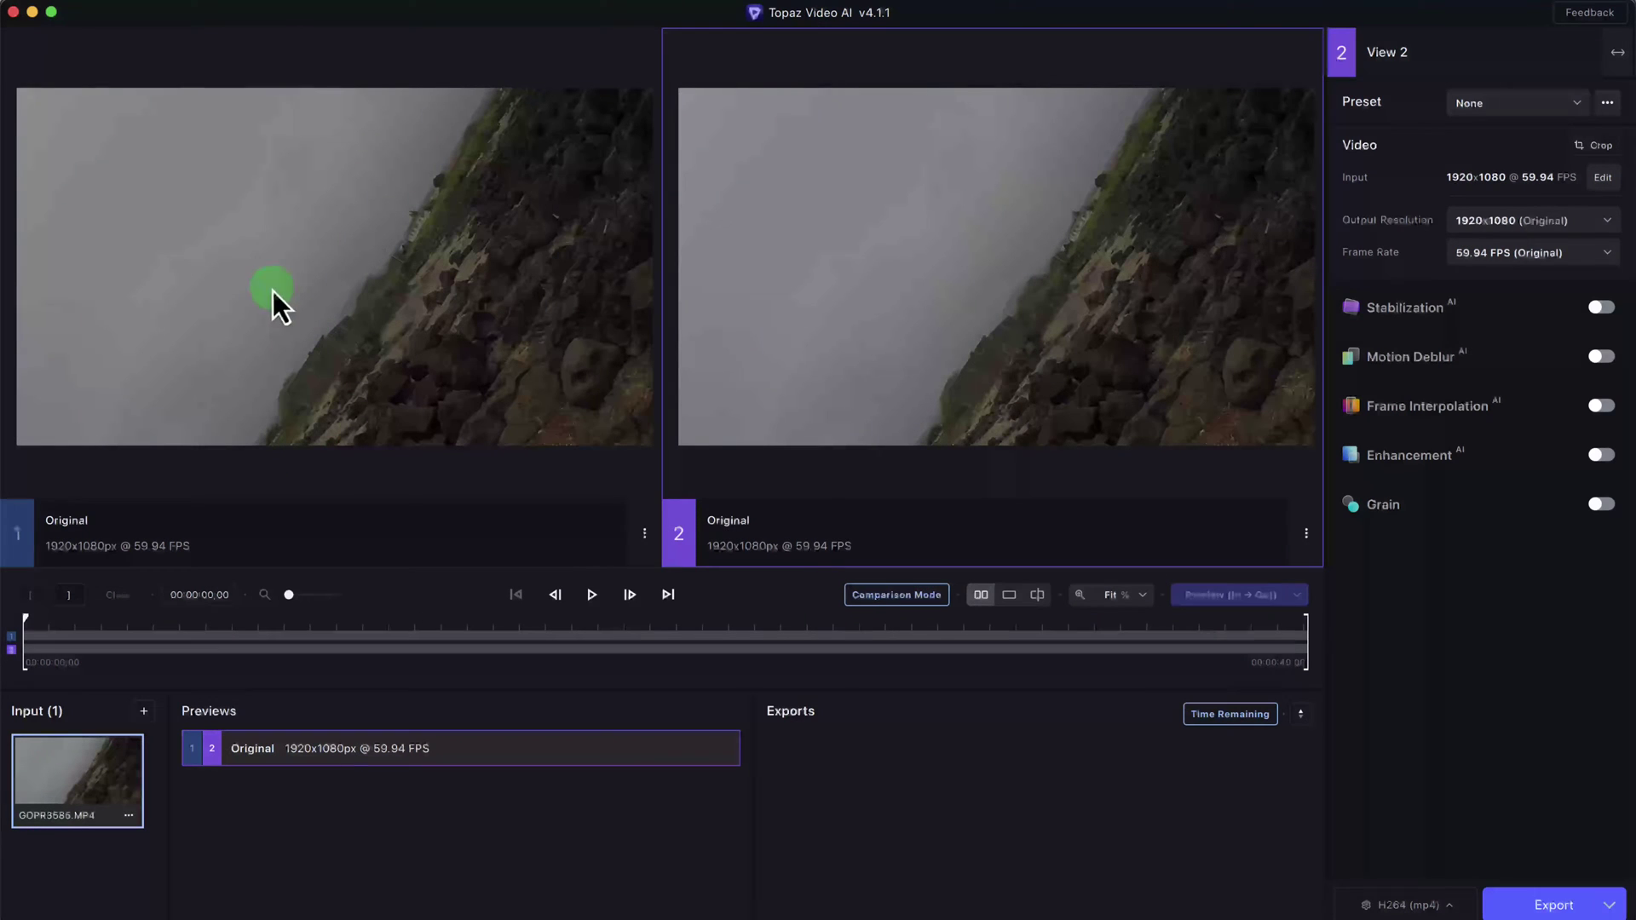
Show View 1 alone in a single large viewer, then play and scrub through the iguana footage
left_click(232, 252)
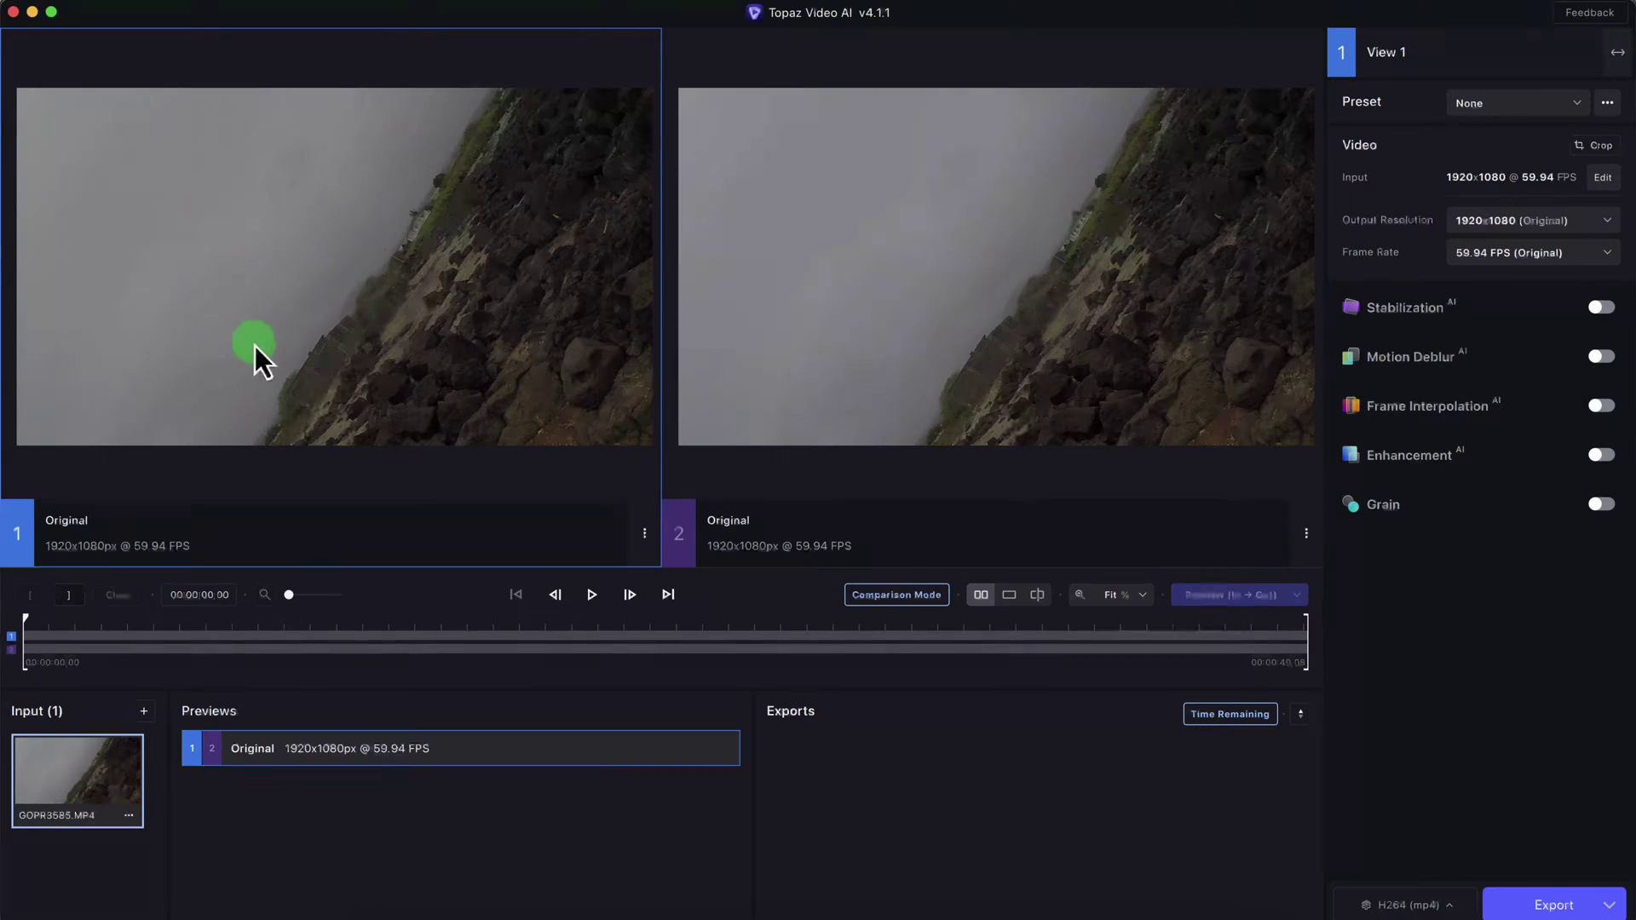
left_click(1011, 602)
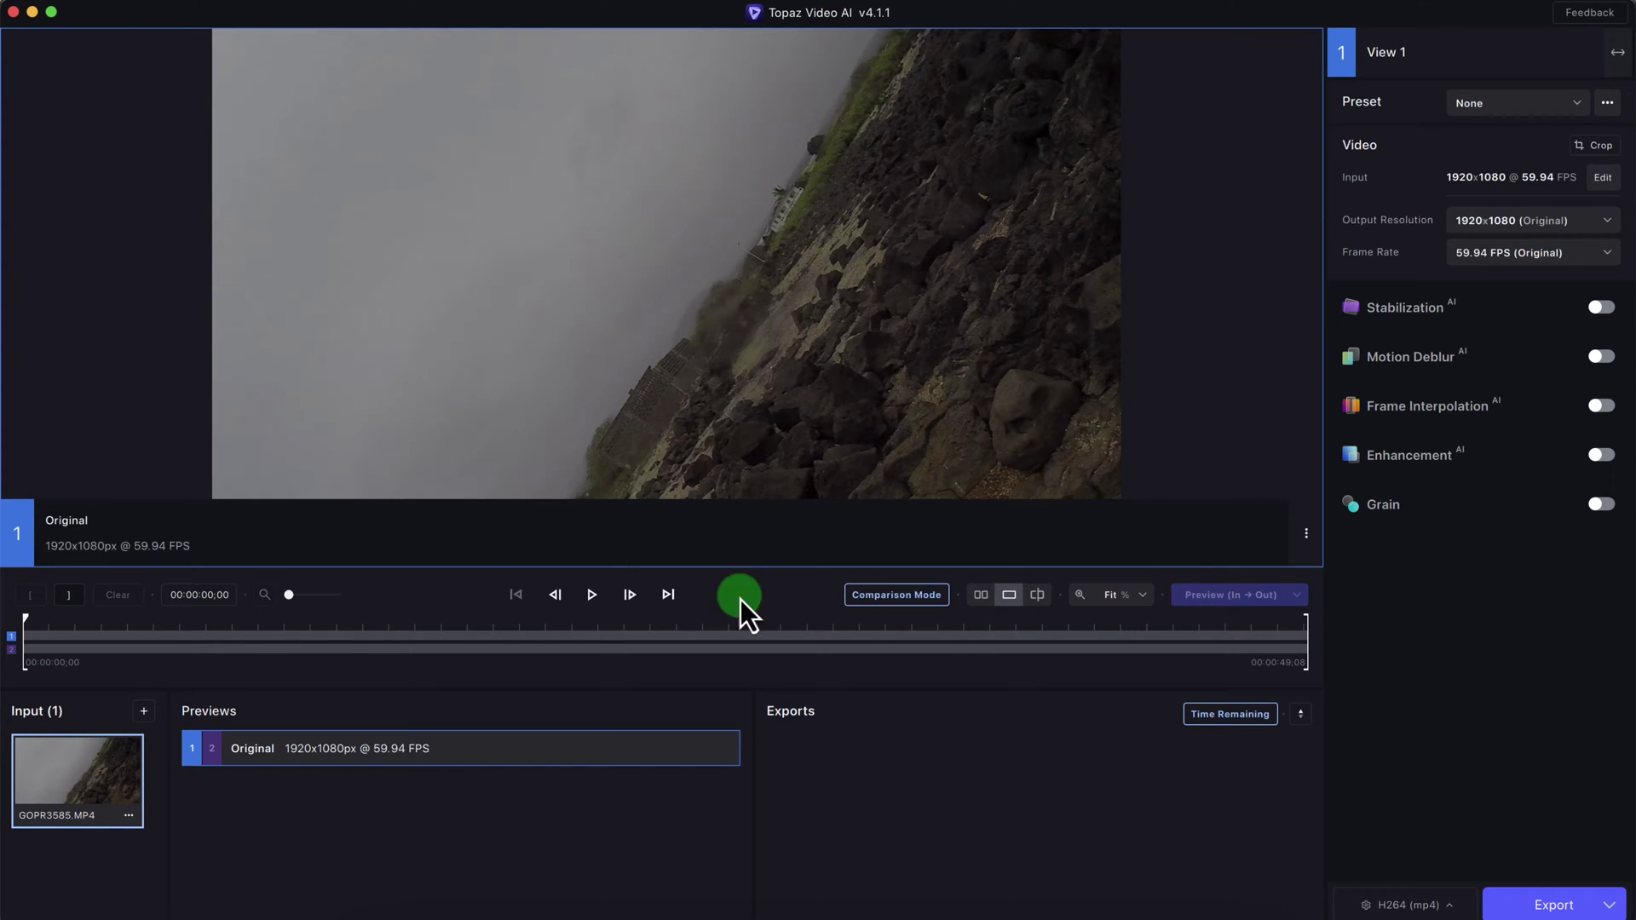
left_click(586, 594)
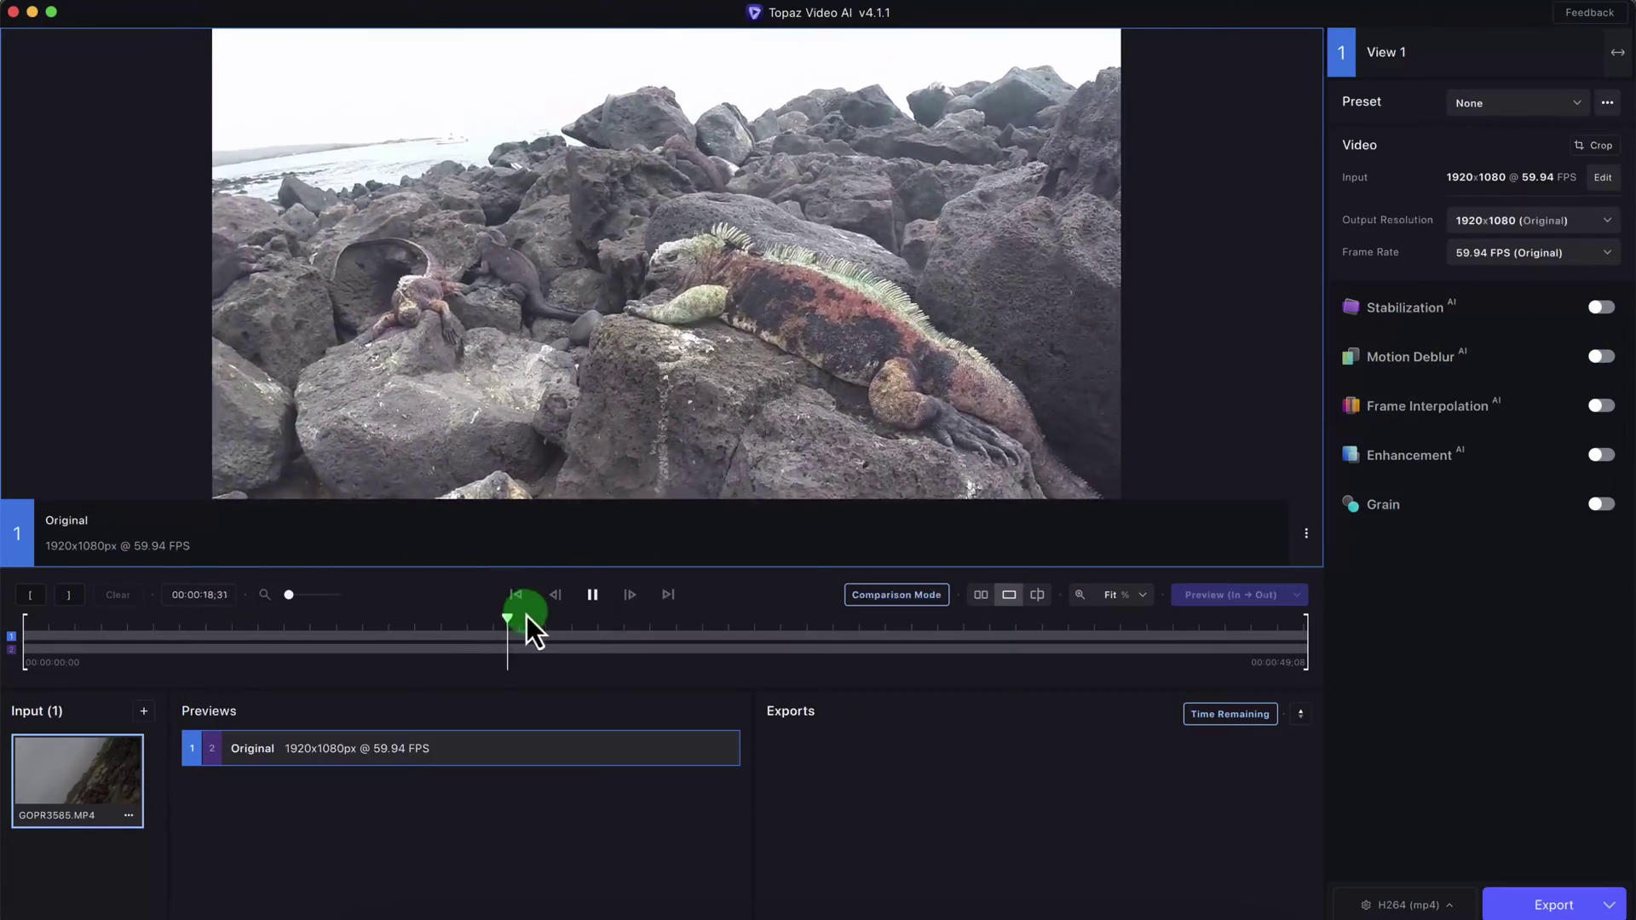
left_click_drag(528, 617, 799, 656)
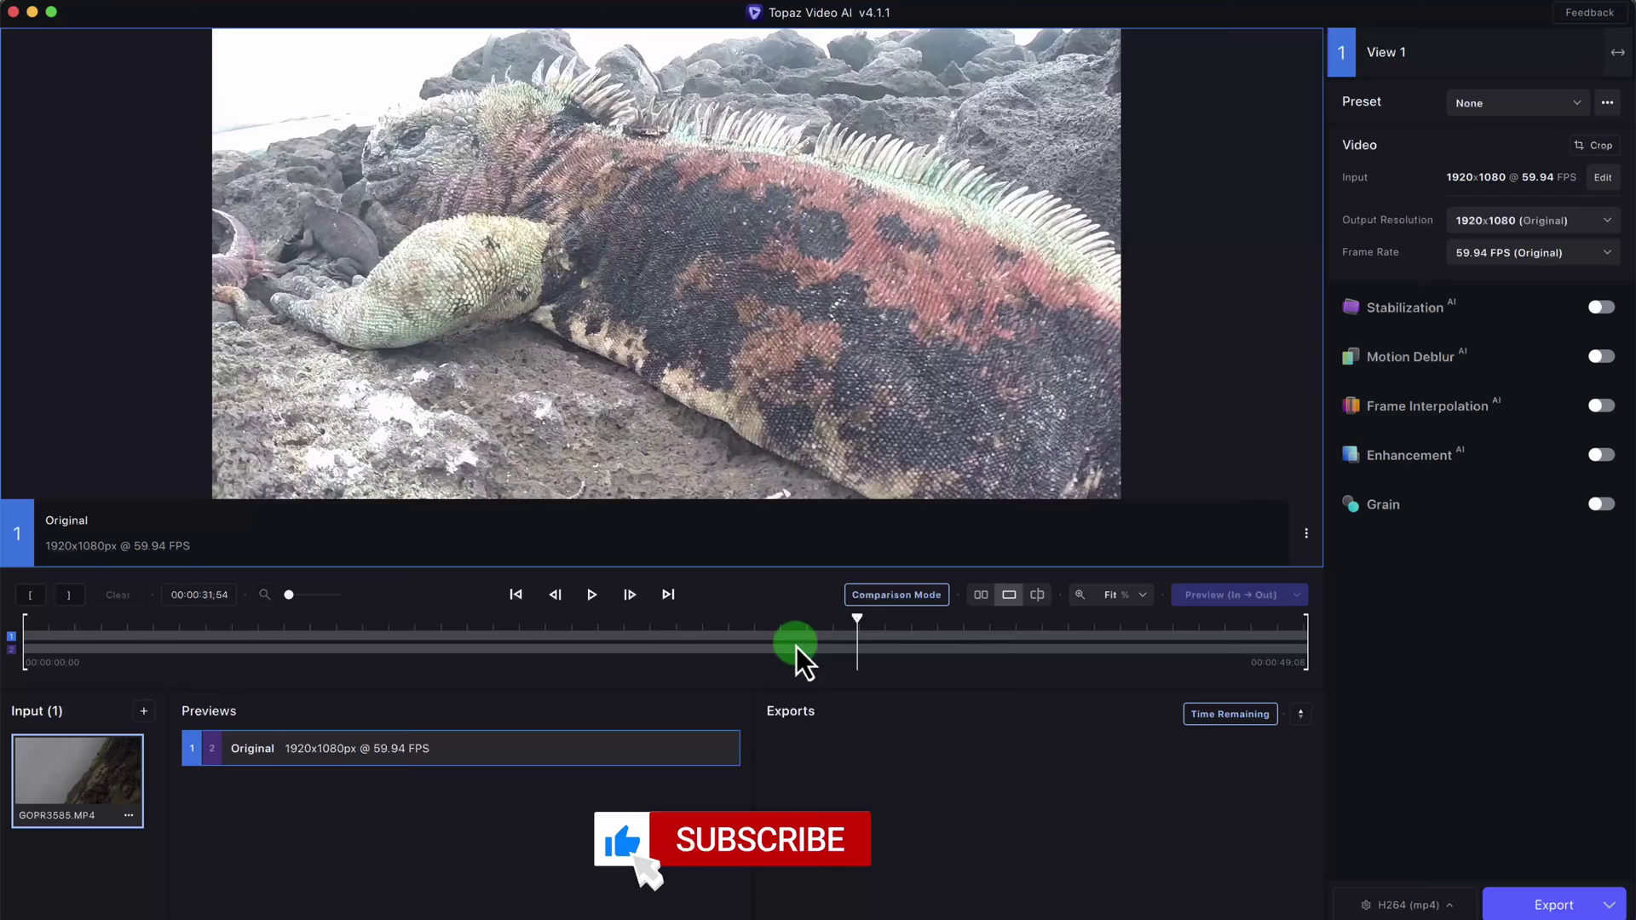
Restore side-by-side views with View 2 active and park the playhead at 00:00:19;40
left_click(980, 595)
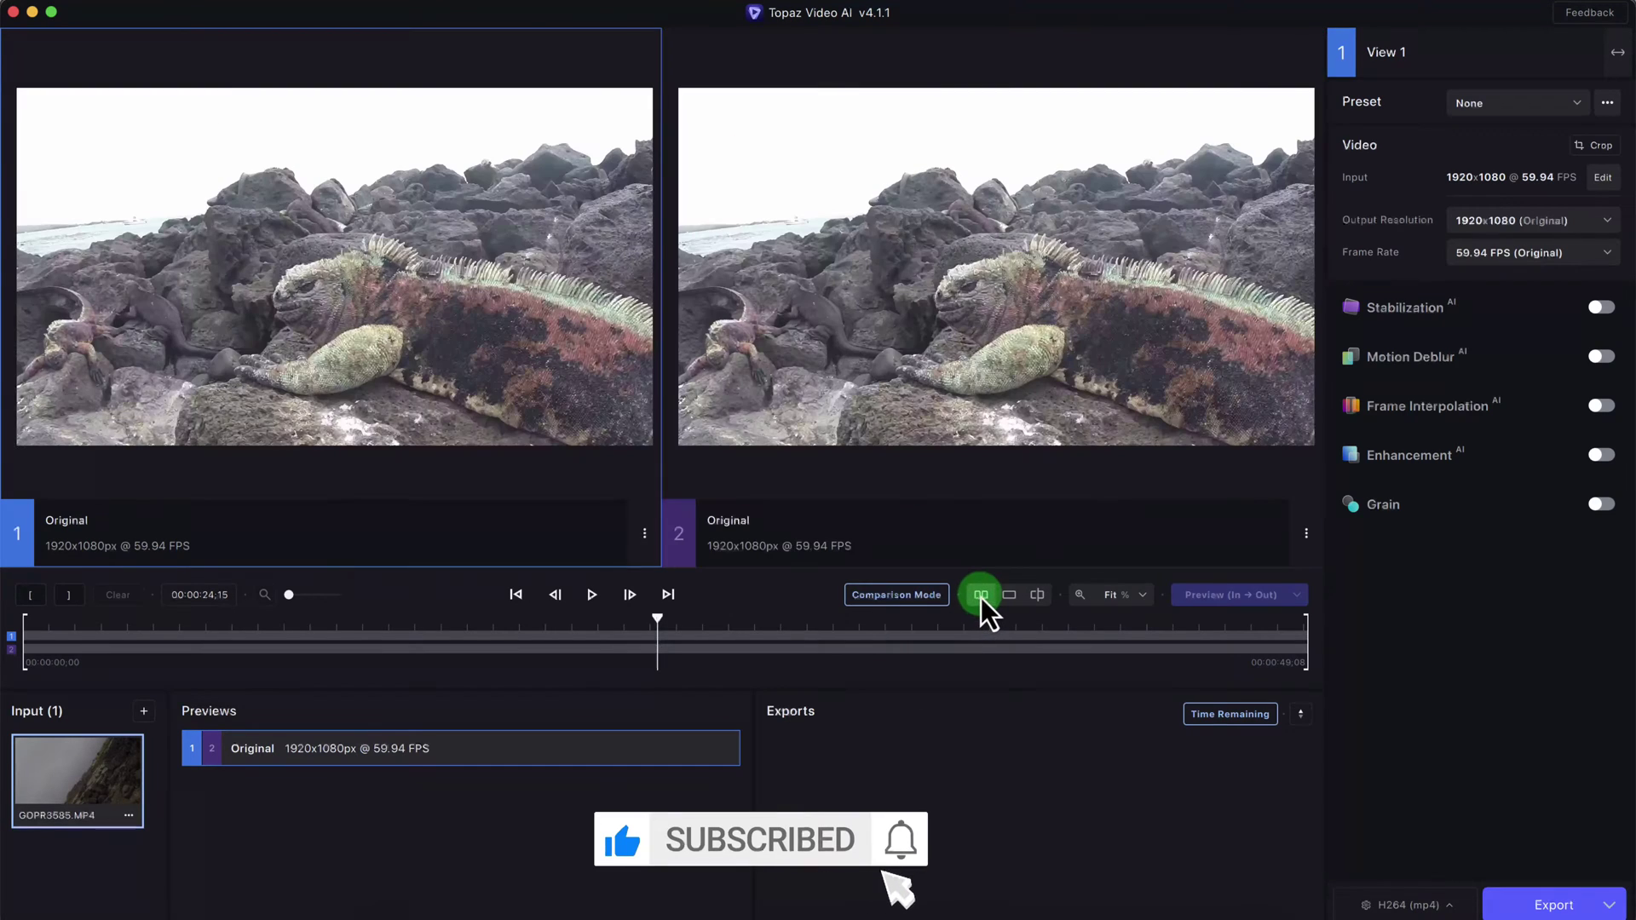
left_click(273, 201)
left_click(556, 308)
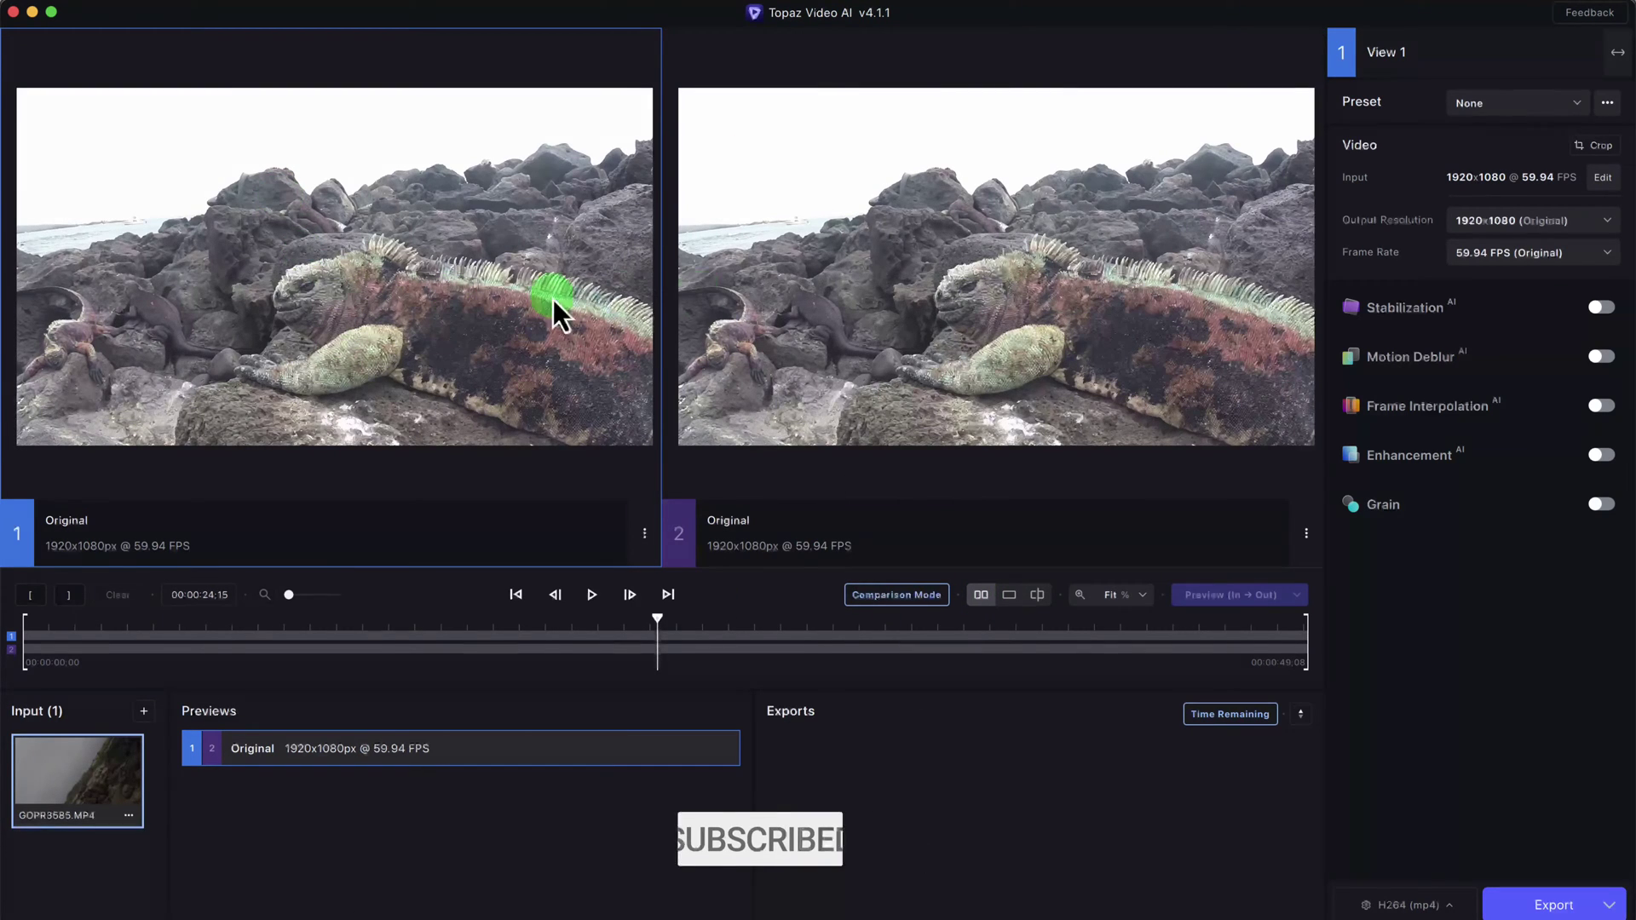
left_click(922, 300)
left_click(992, 247)
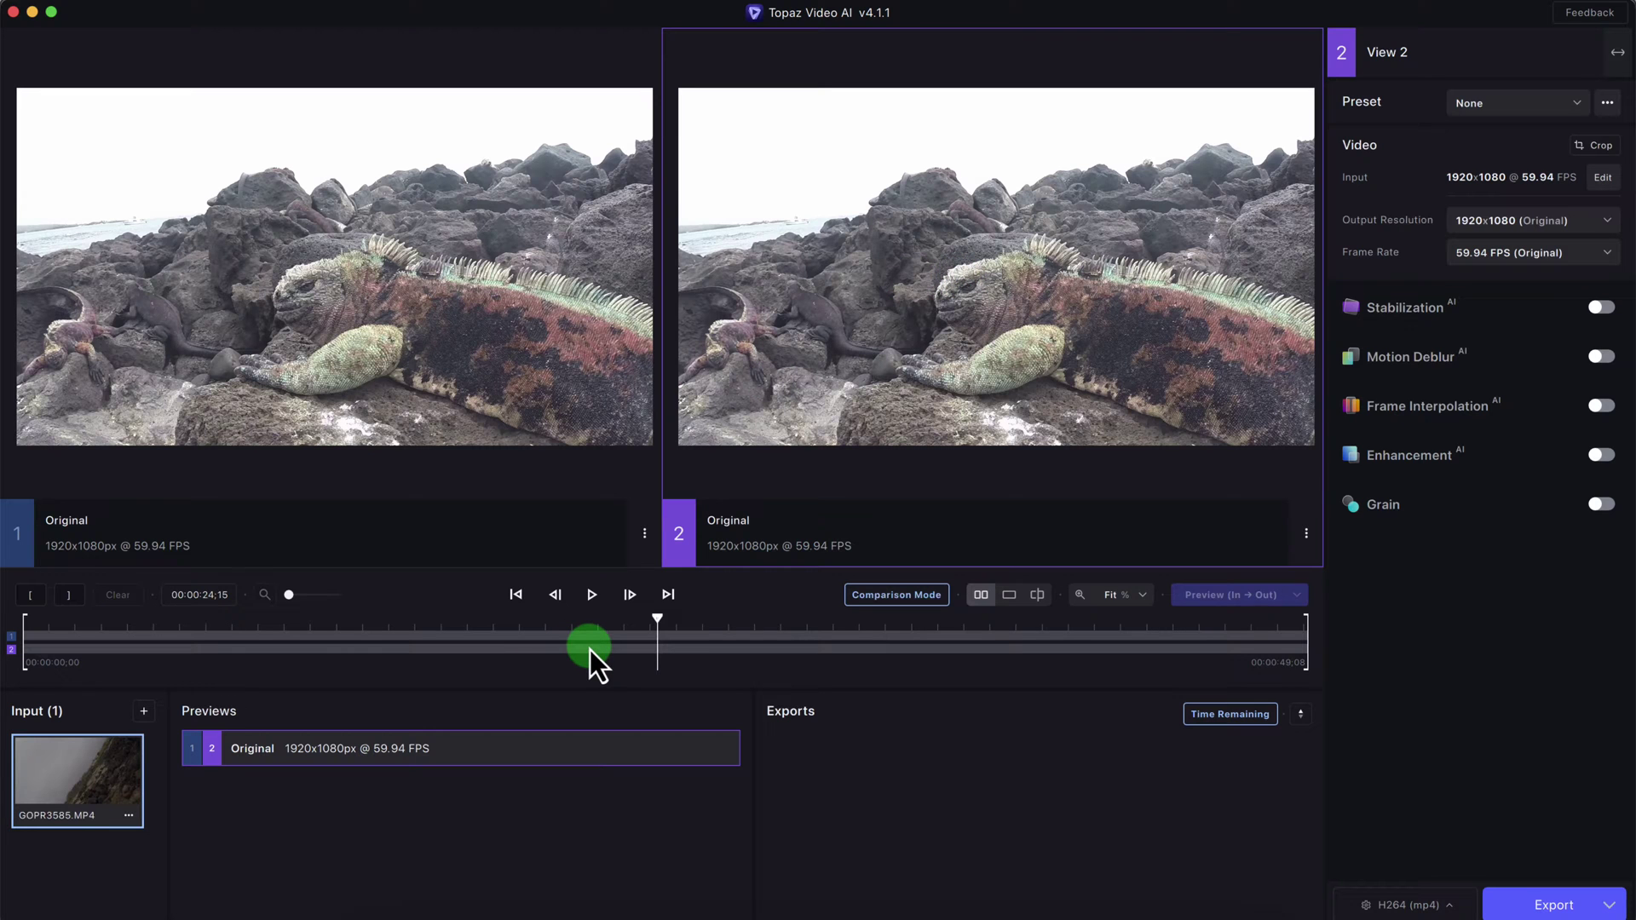
mouse_move(663, 620)
left_mouse_down()
mouse_move(413, 613)
mouse_move(666, 620)
left_mouse_up()
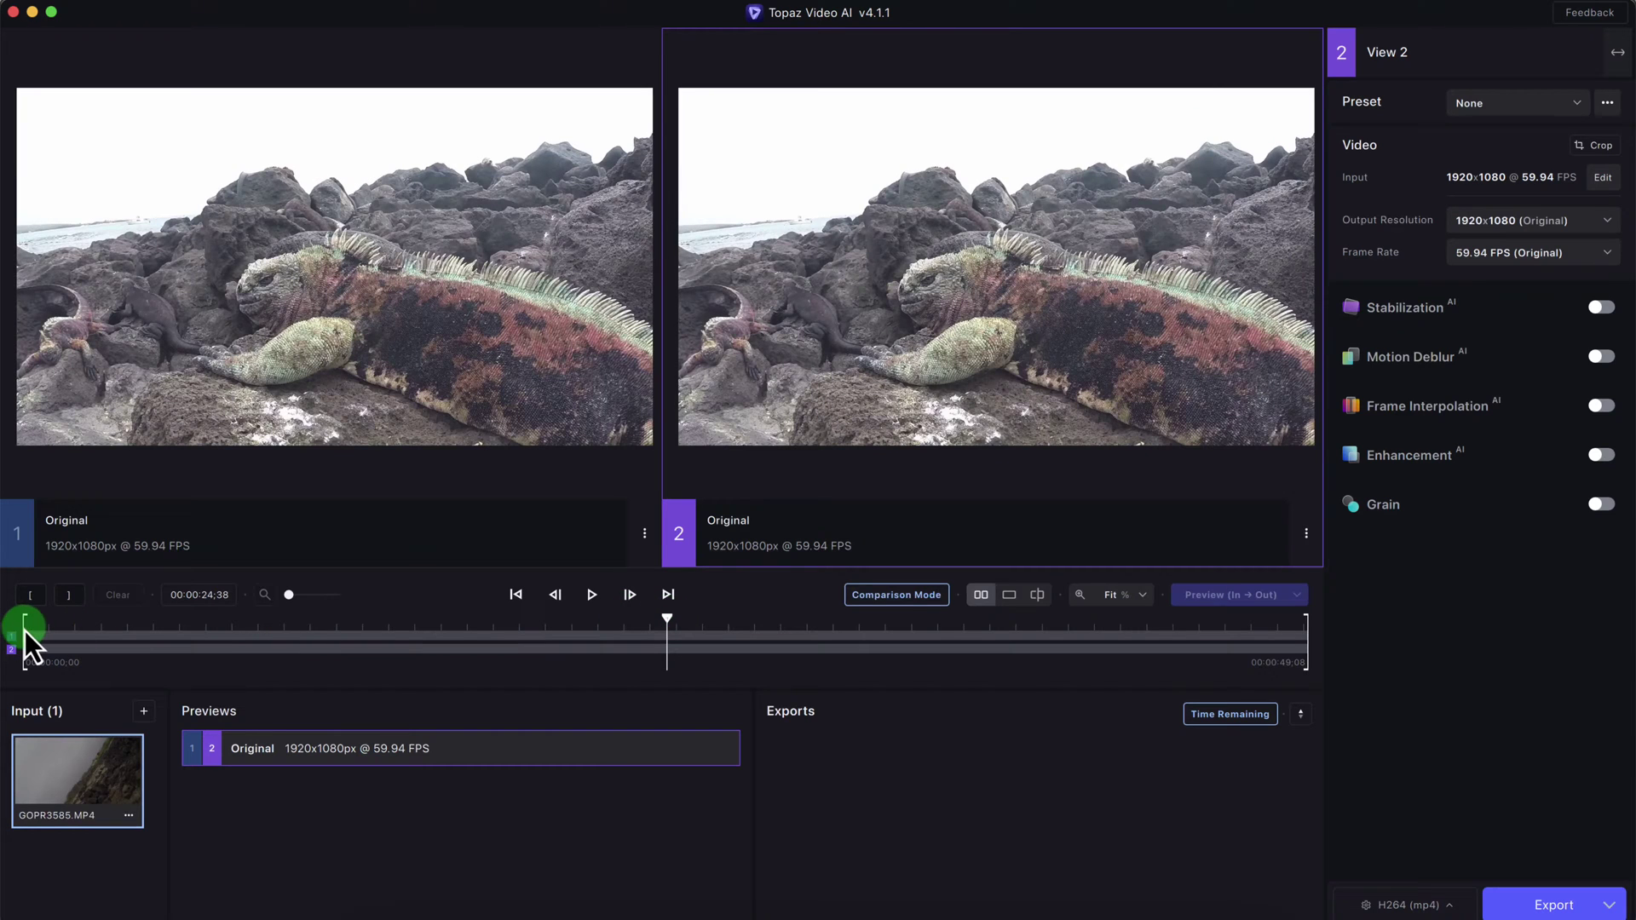
left_click_drag(676, 630, 538, 624)
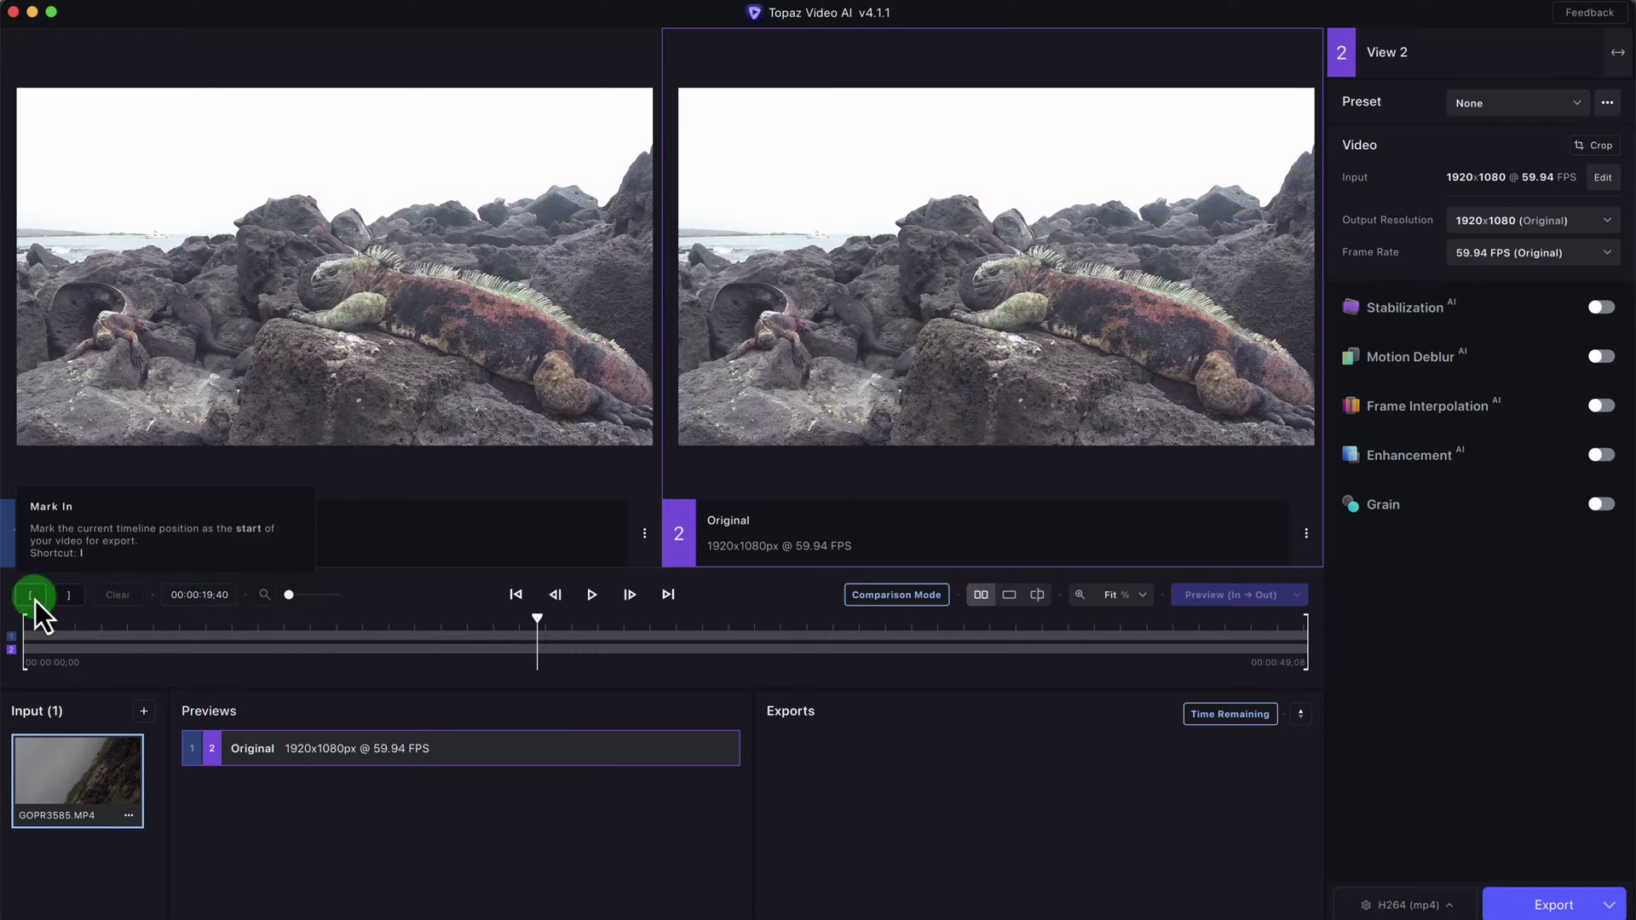
Mark In at 00:00:19;40 and Mark Out at 00:00:27;59
left_click(34, 600)
left_click(537, 622)
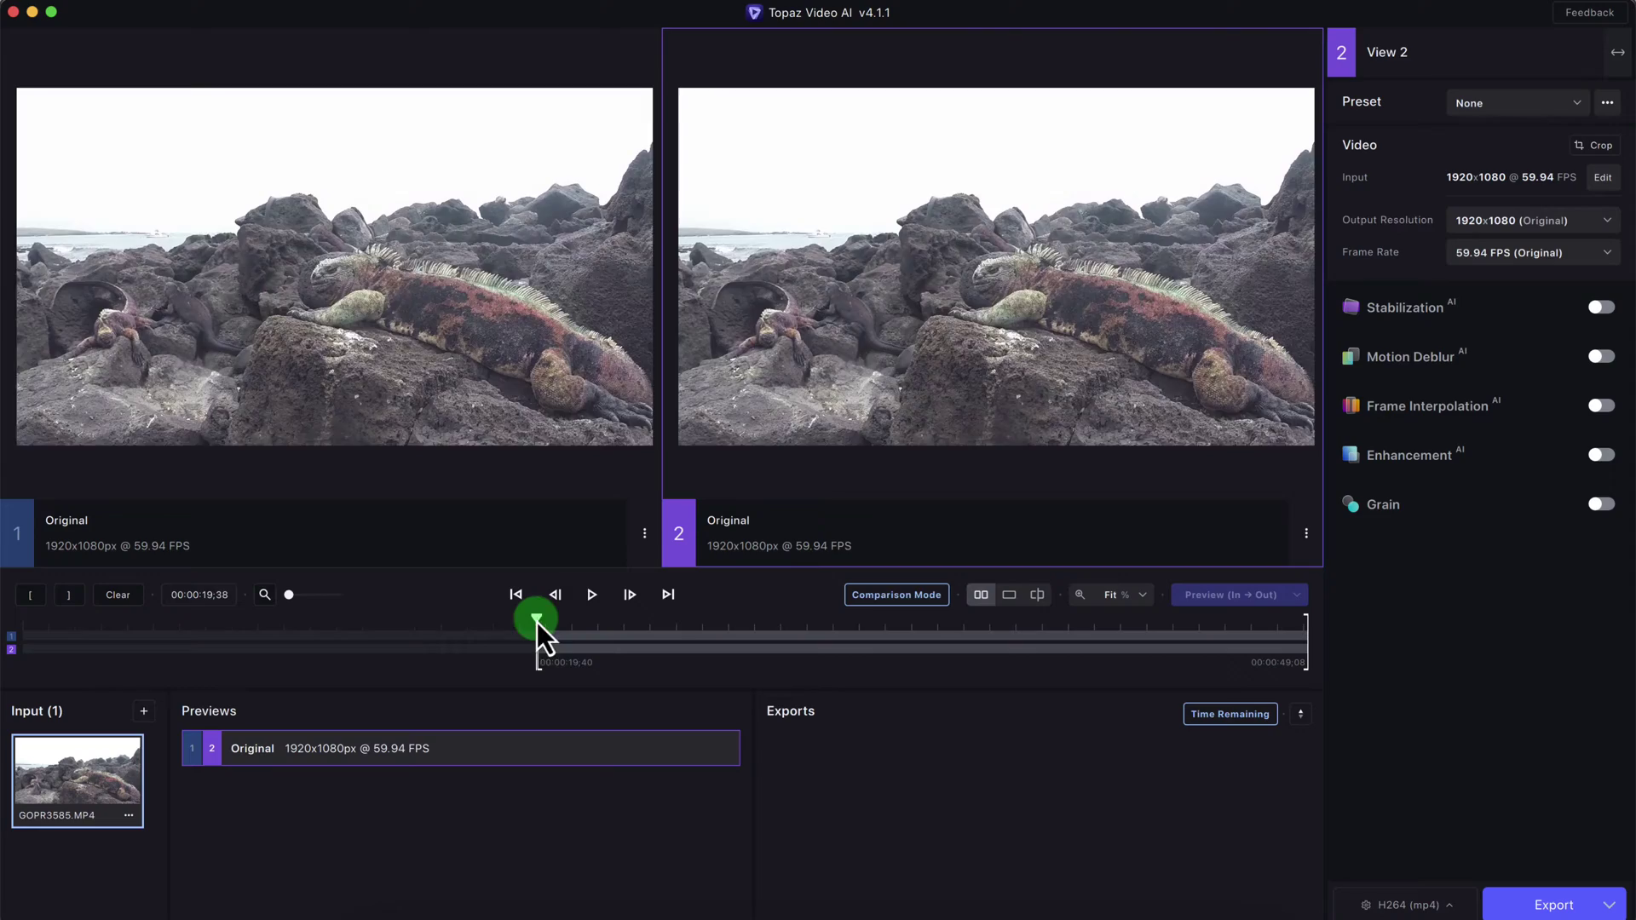
left_click_drag(537, 622, 755, 630)
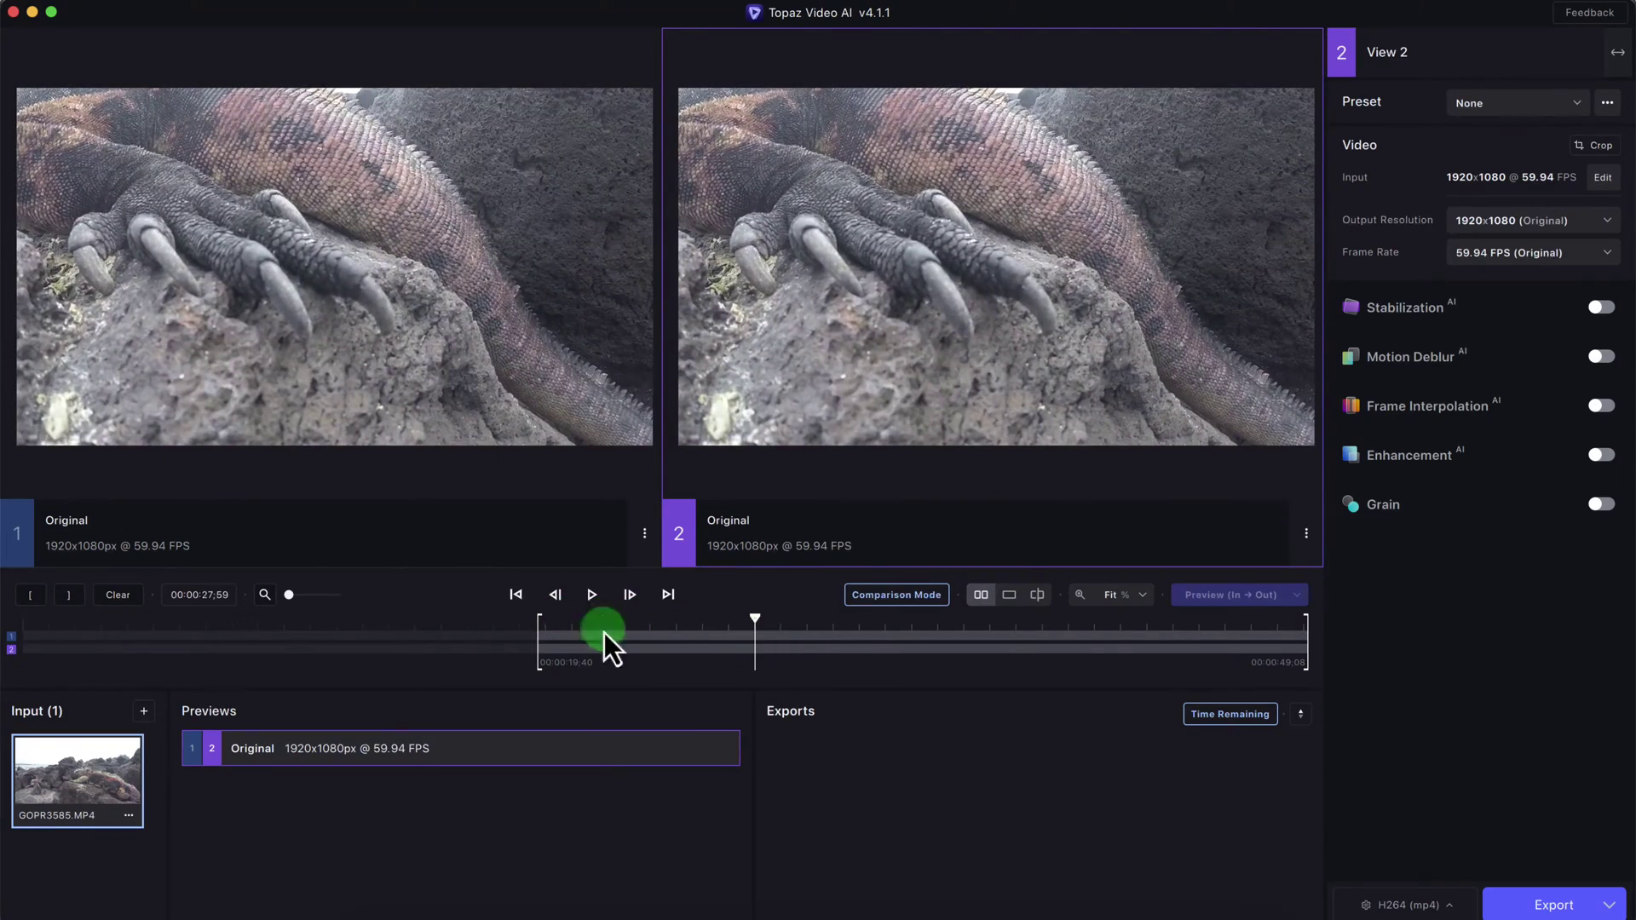
left_click(72, 601)
left_click(654, 608)
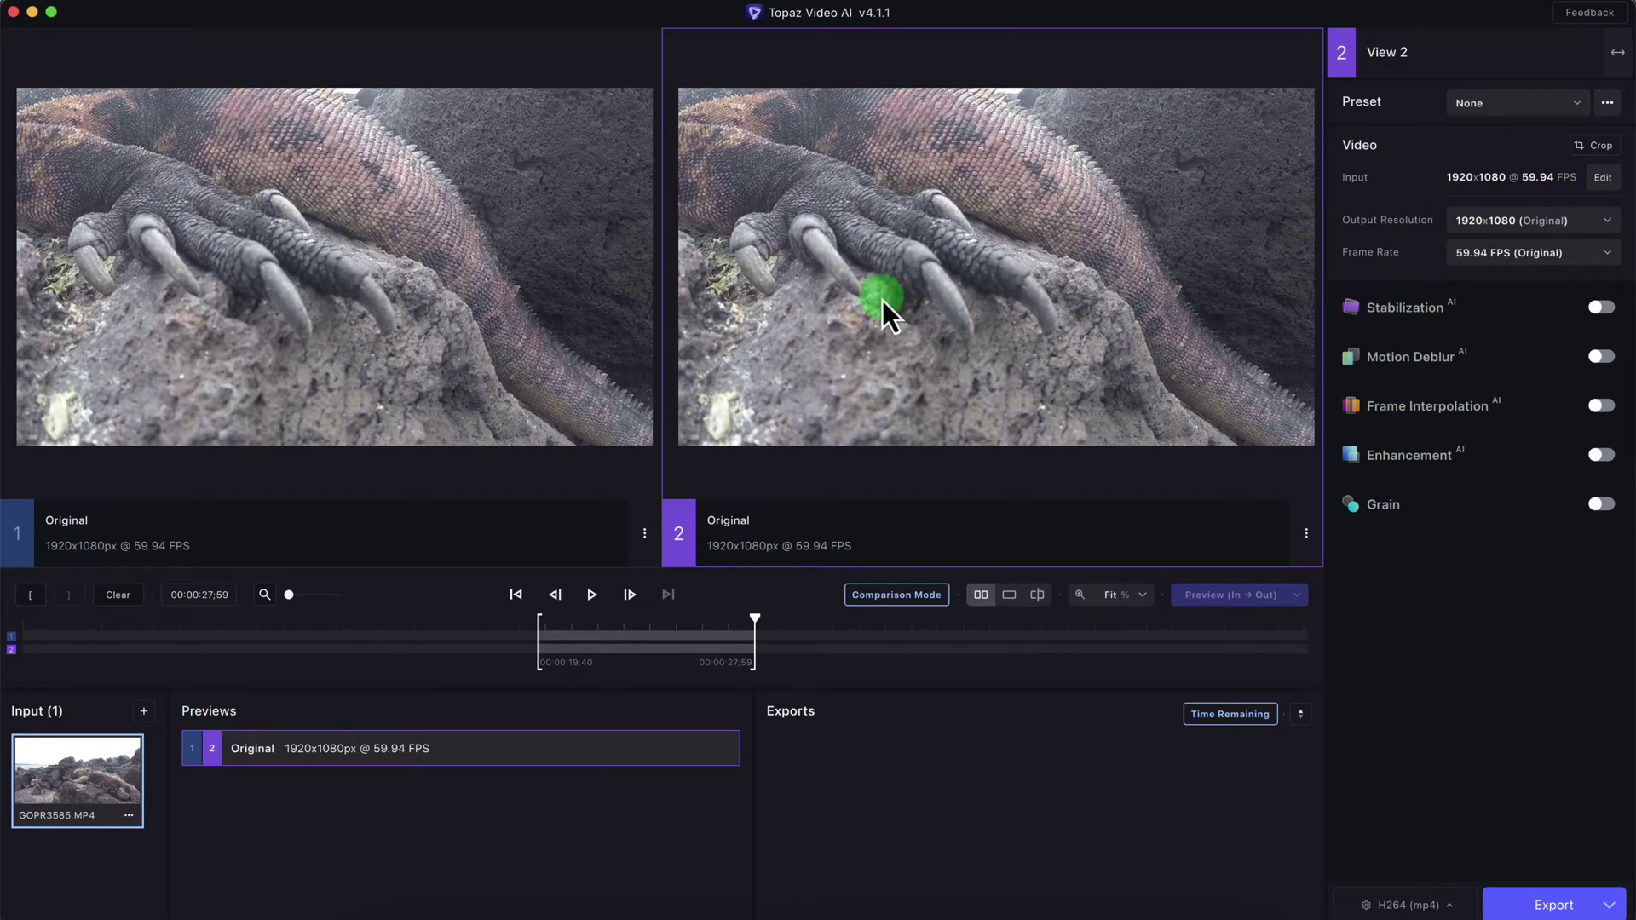
Choose 4x Upscale to 7680x4320 and enable Full-Frame stabilization, expanding its settings
left_click(1560, 222)
left_click(1491, 315)
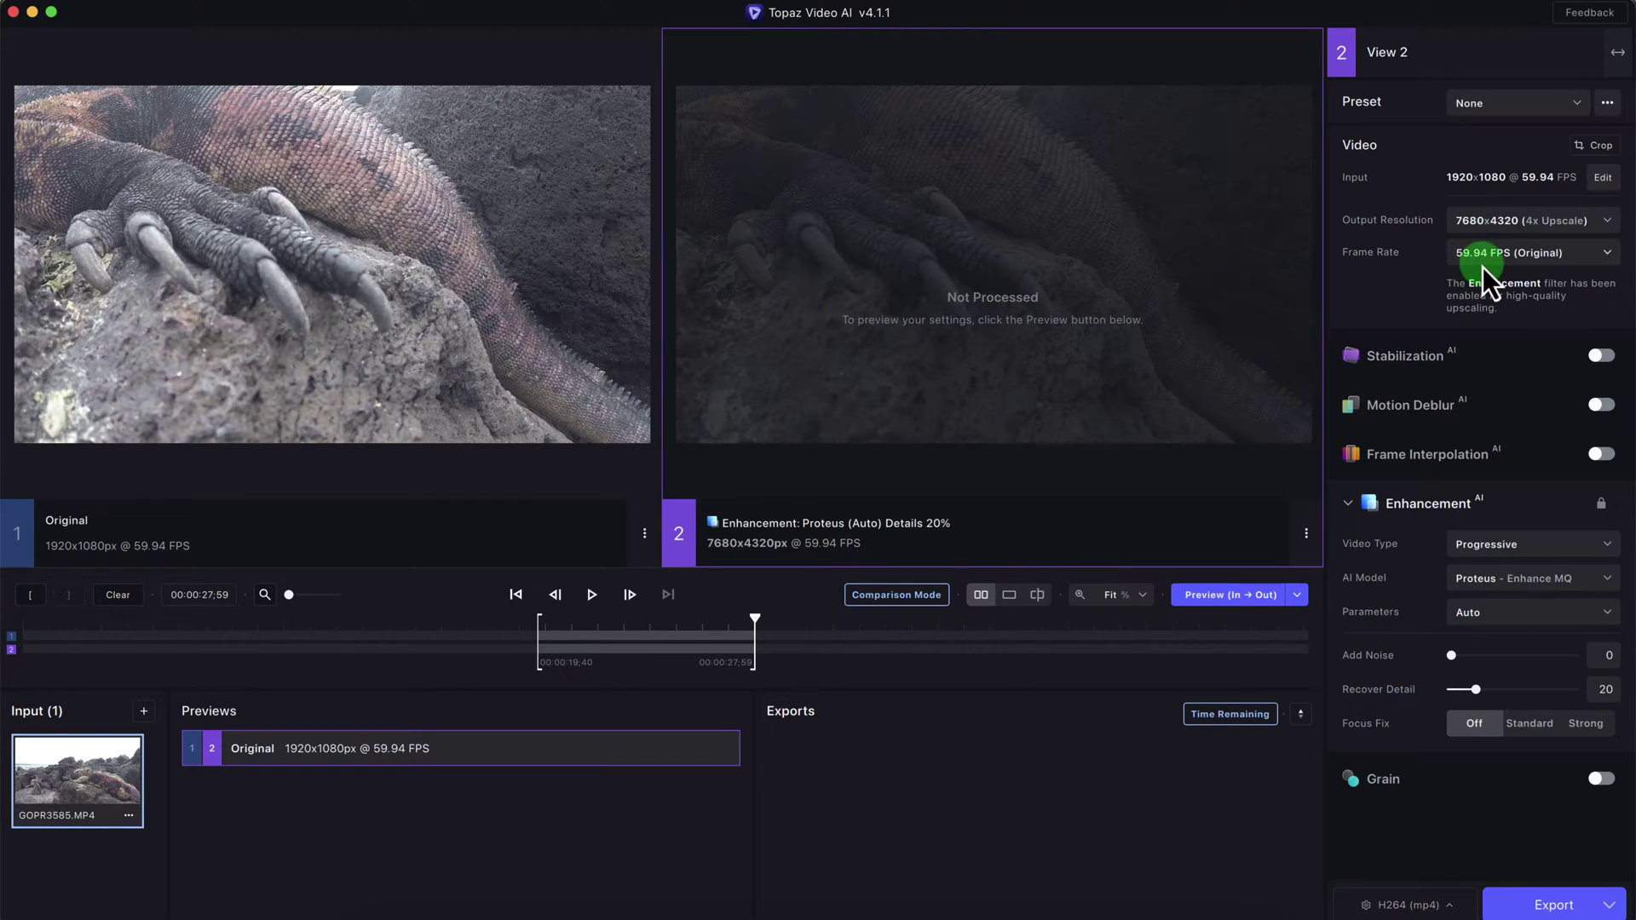
left_click(1601, 356)
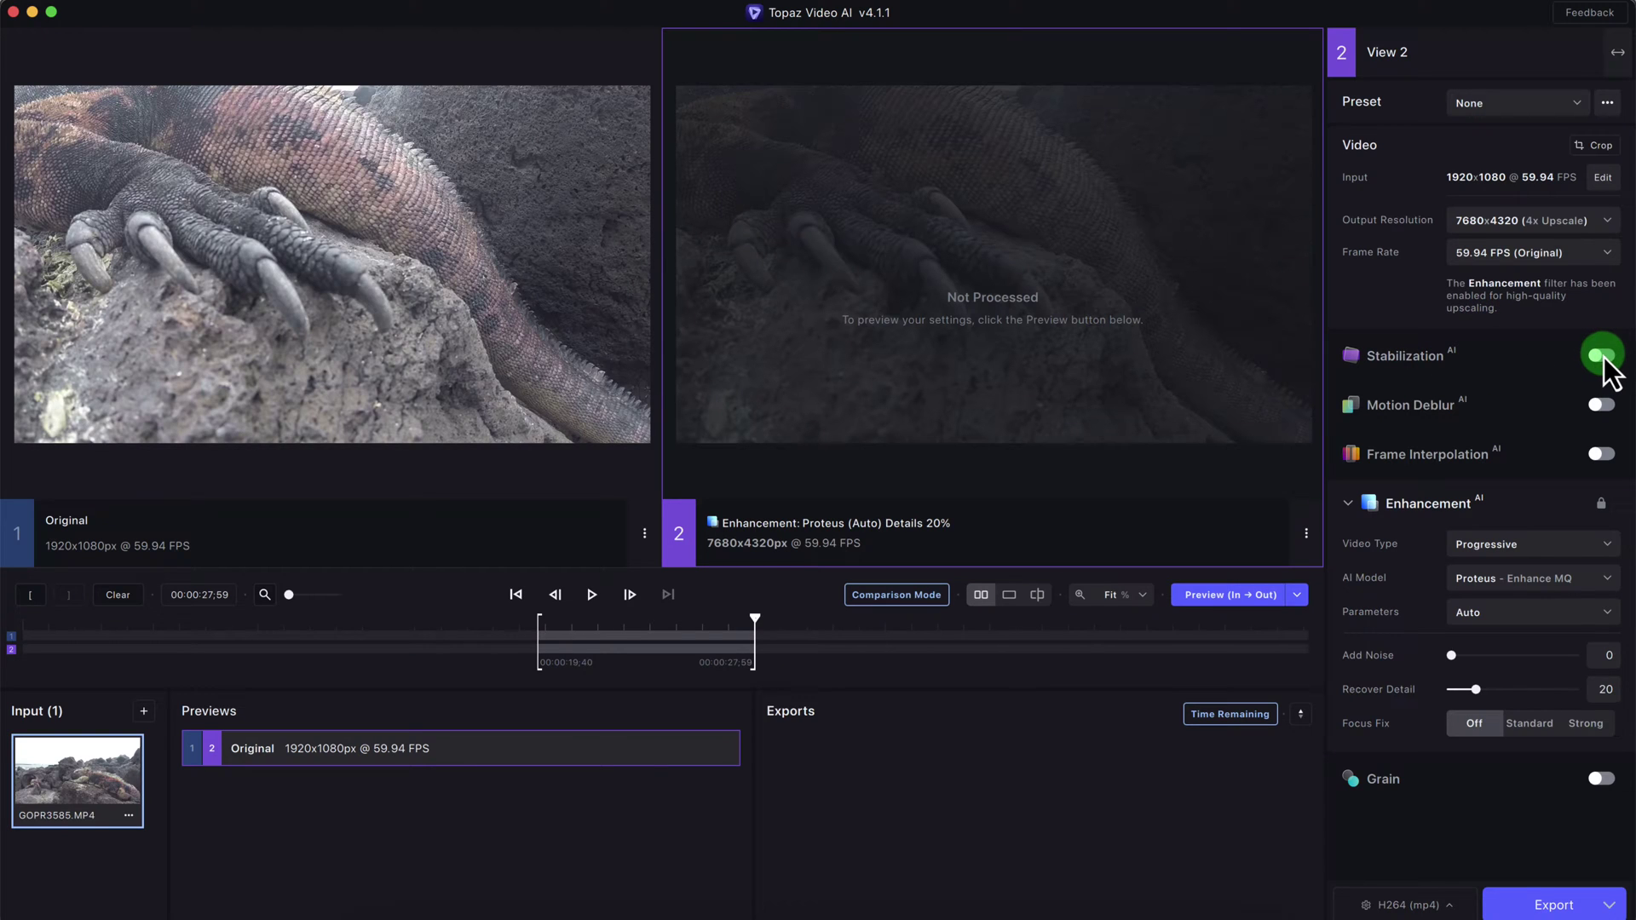
left_click(1488, 434)
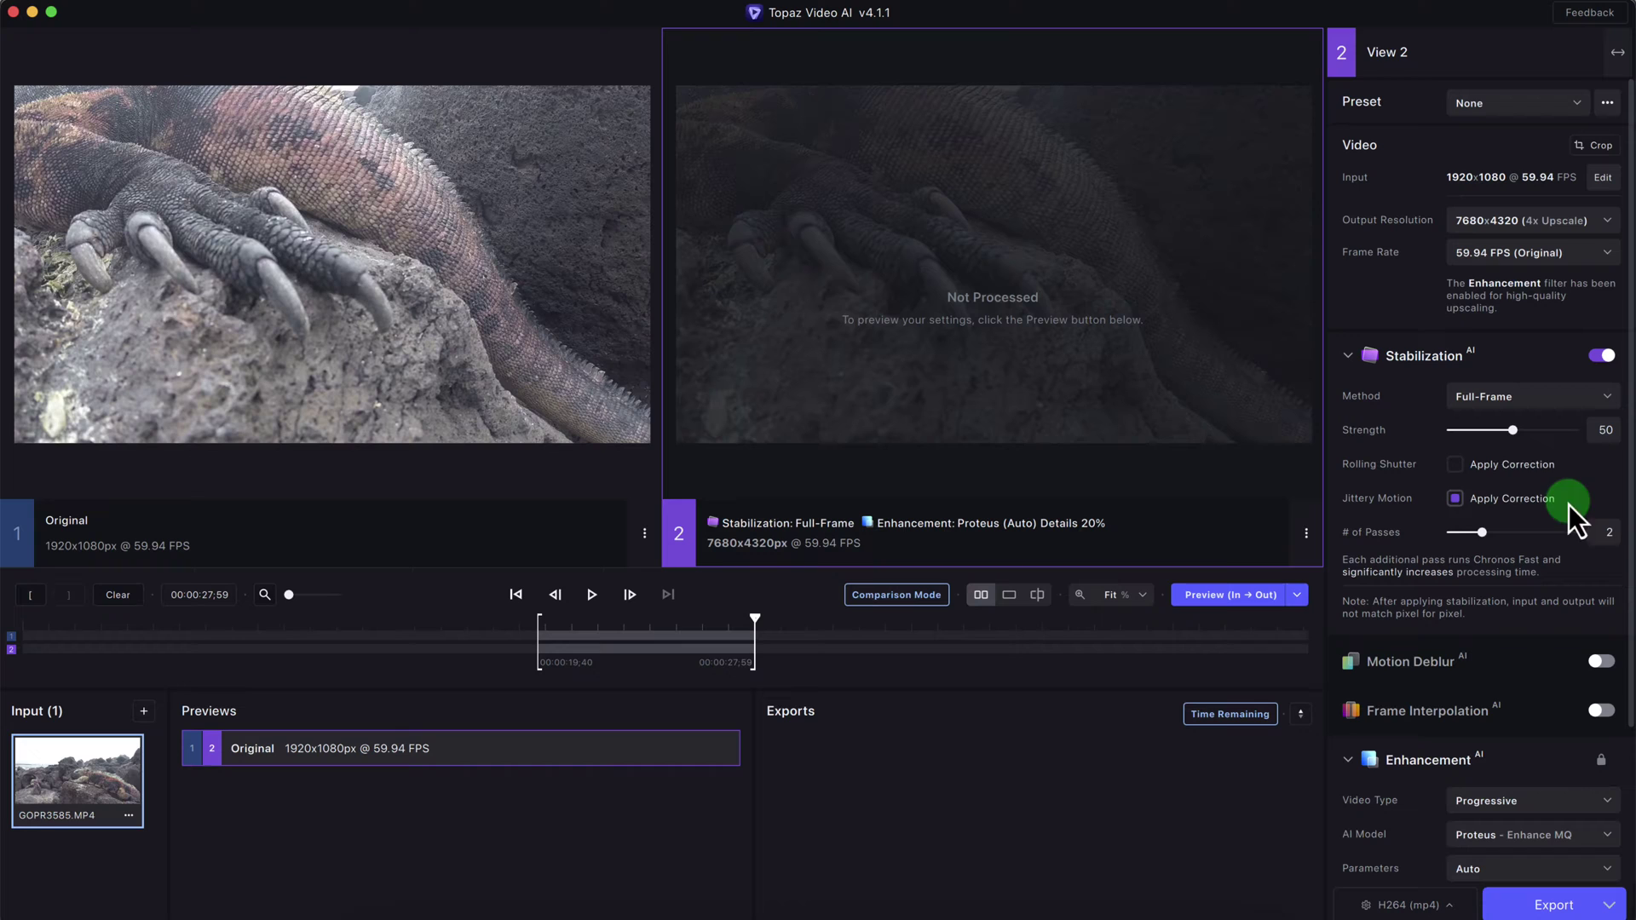
scroll(1626, 532, "down", 2)
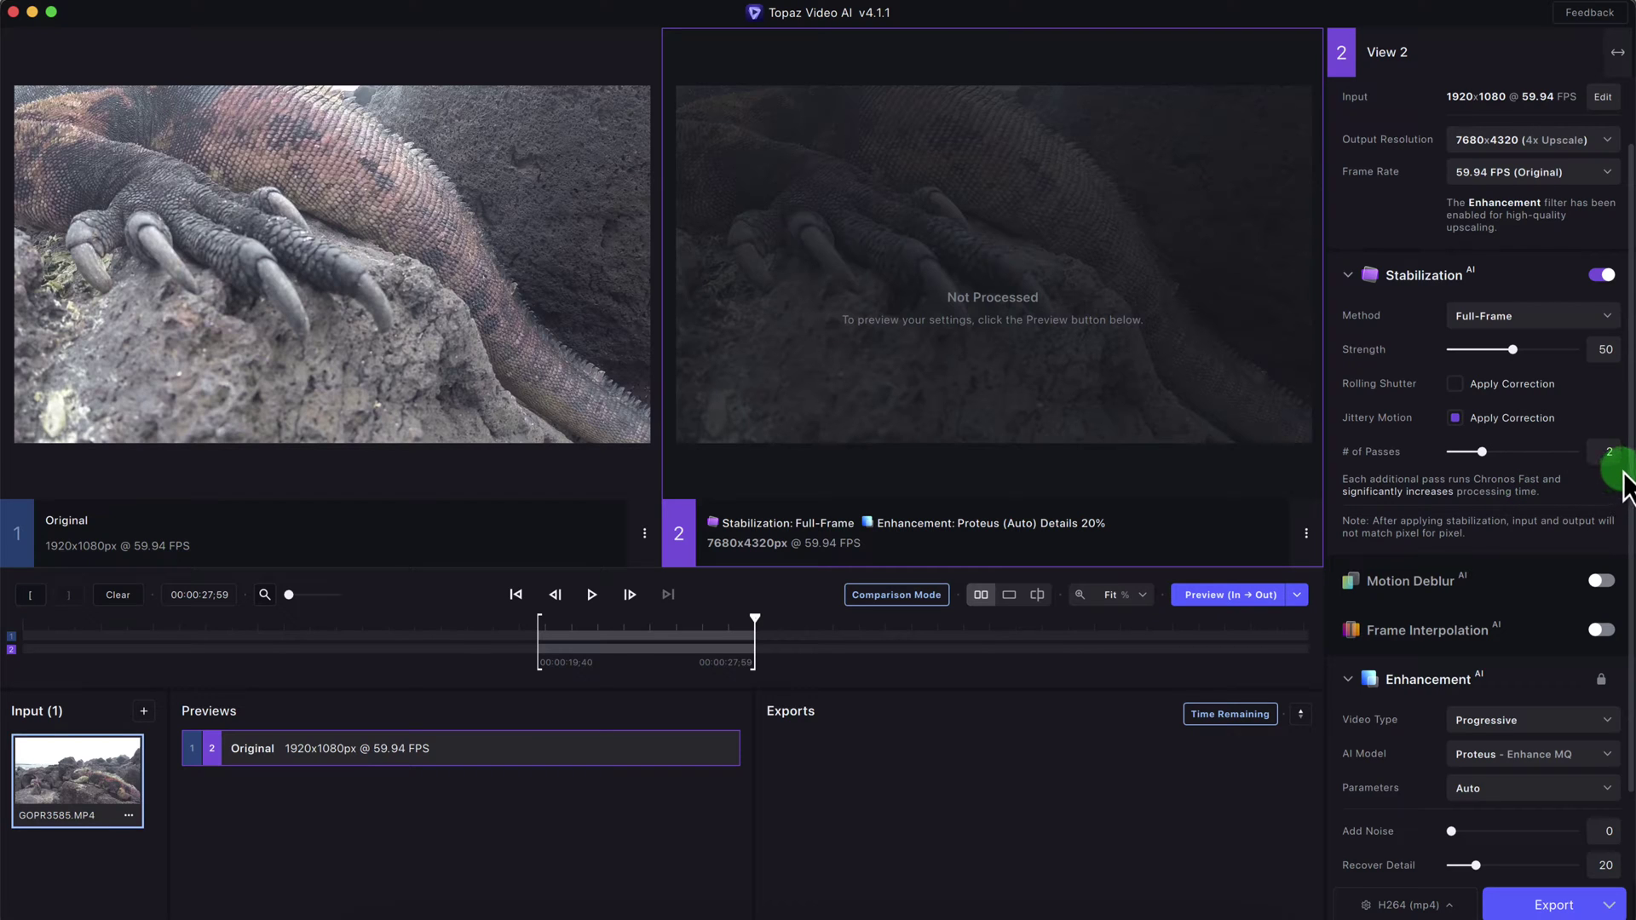
Turn on Motion Deblur, keeping Themis as its model
left_click_drag(1627, 486, 1618, 523)
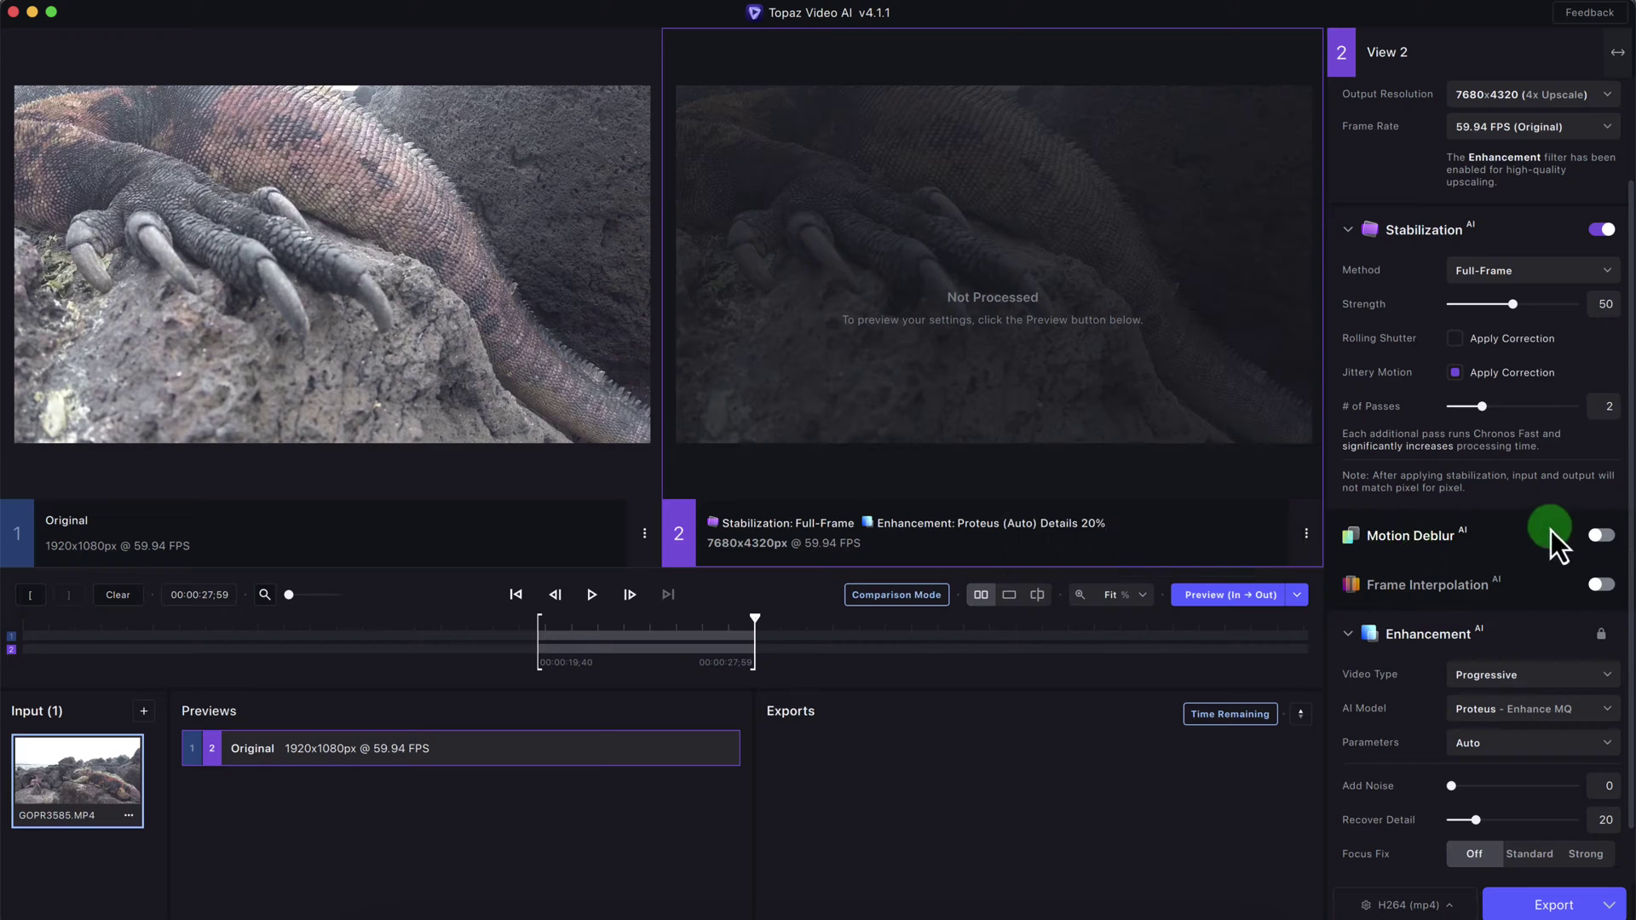
left_click(1601, 535)
left_click(1529, 584)
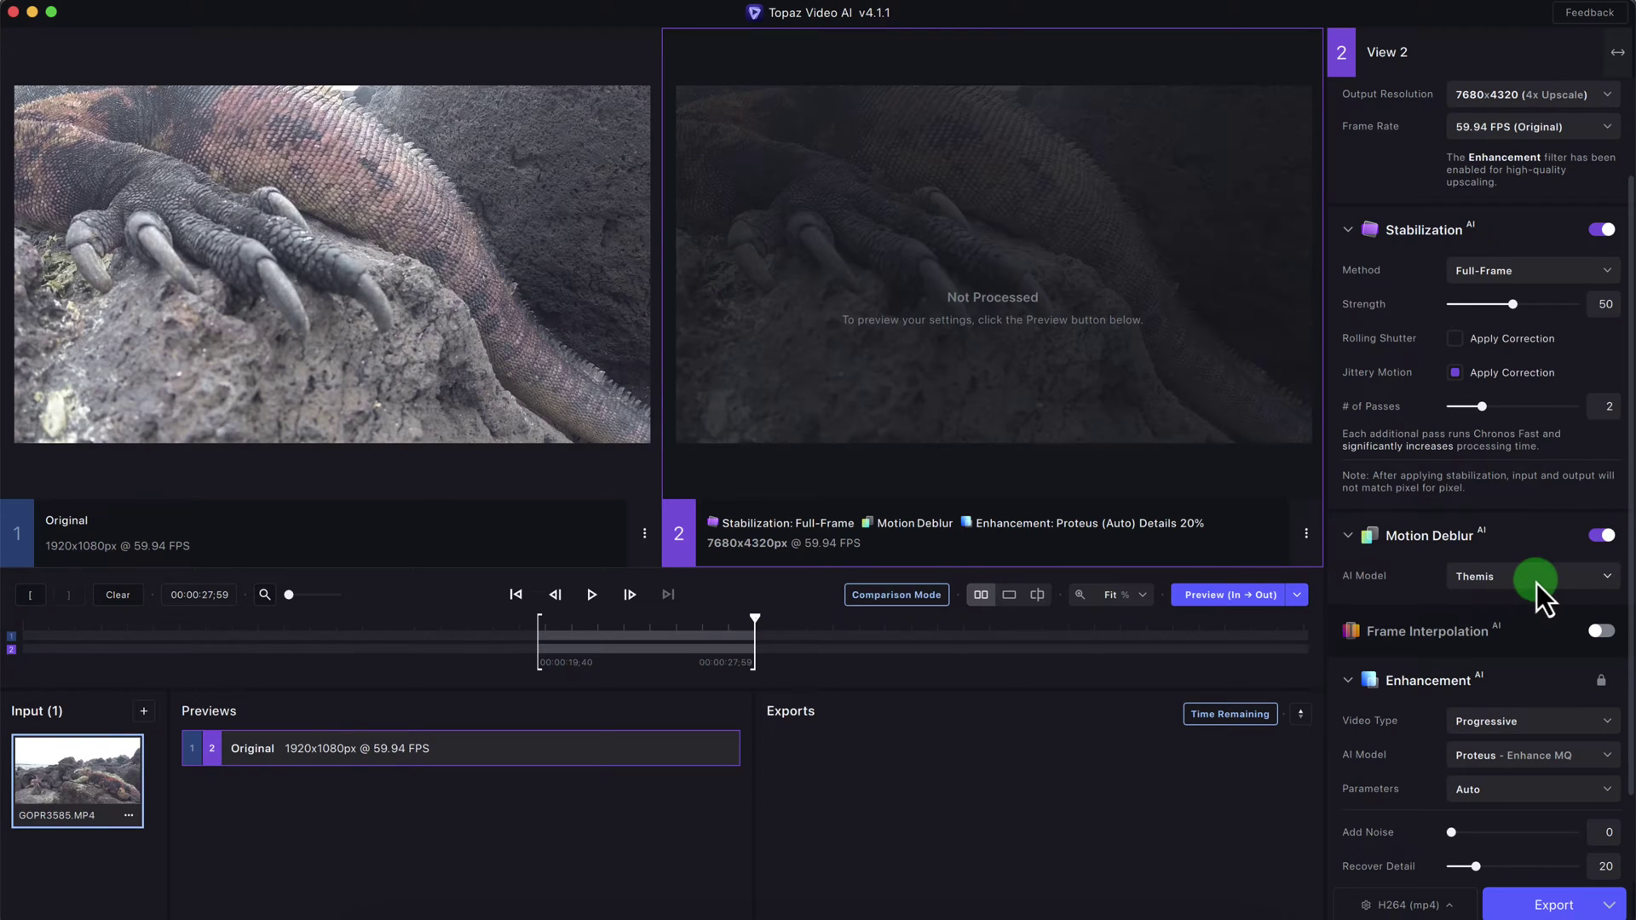
left_click(1628, 573)
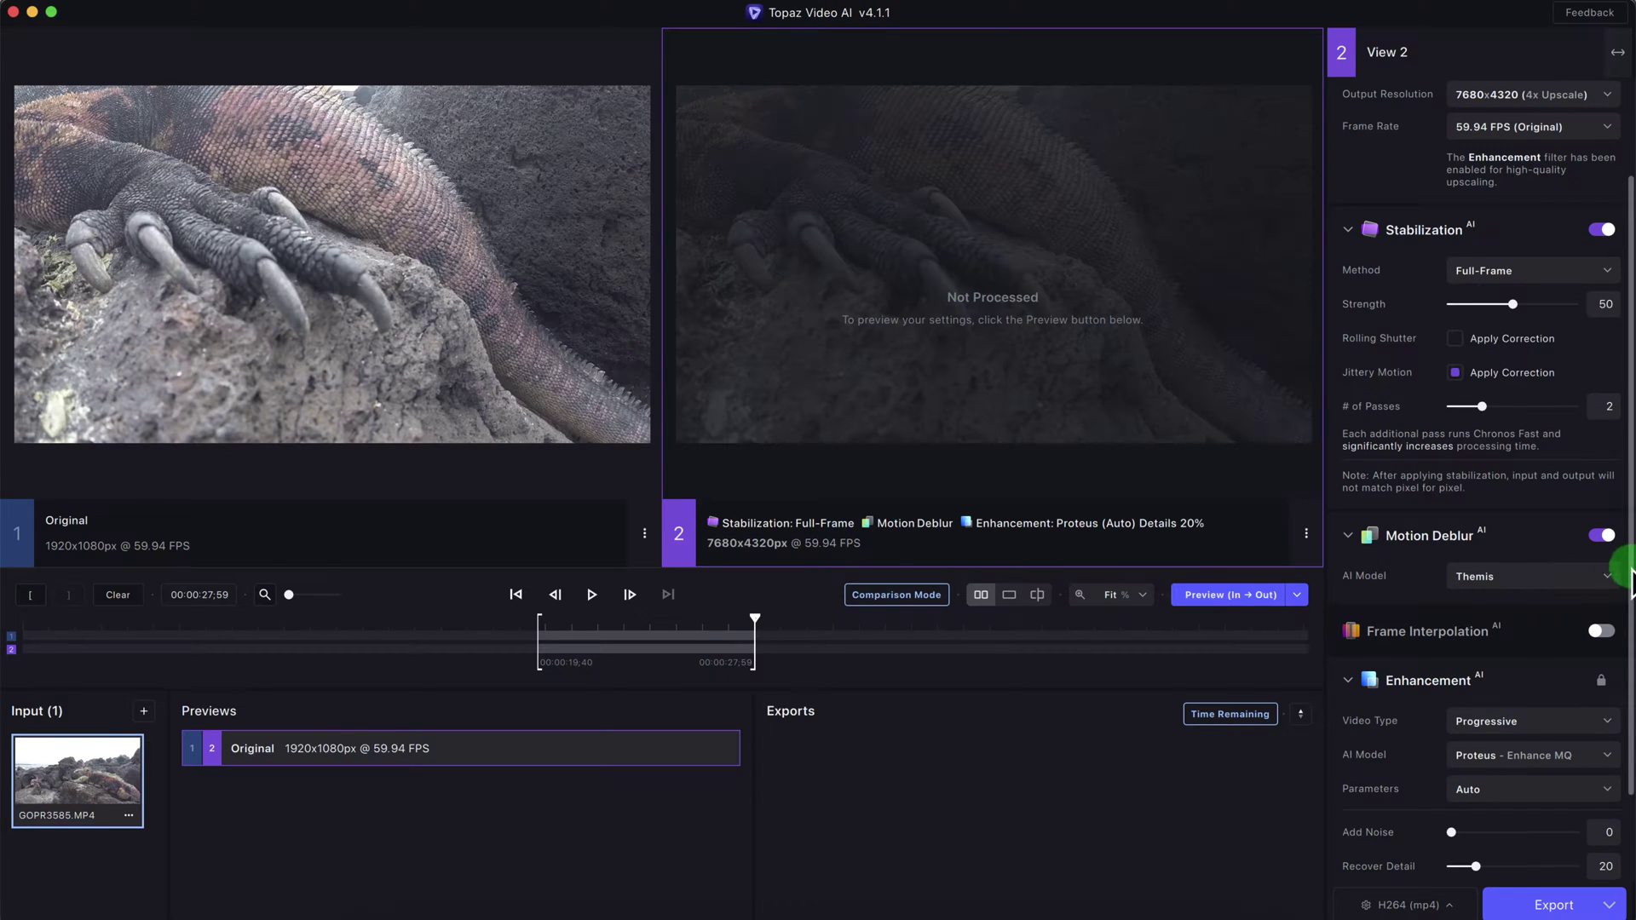
Switch the Enhancement AI model to Gaia - Upscale HQ
left_click_drag(1623, 549, 1623, 652)
mouse_move(1377, 543)
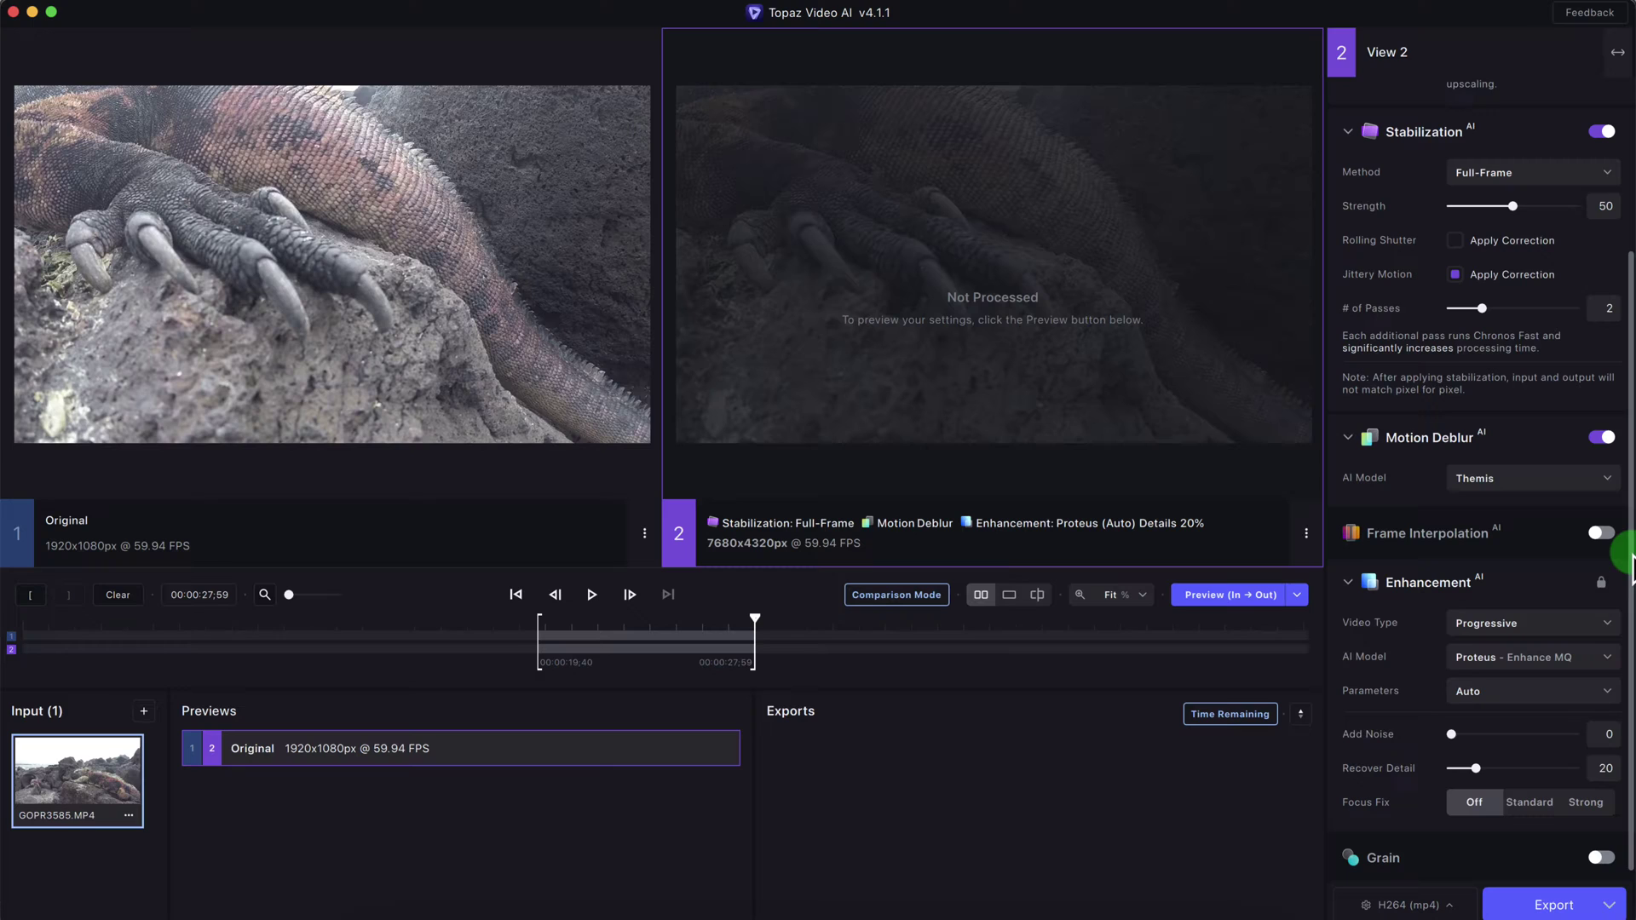
scroll(1606, 558, "down", 1)
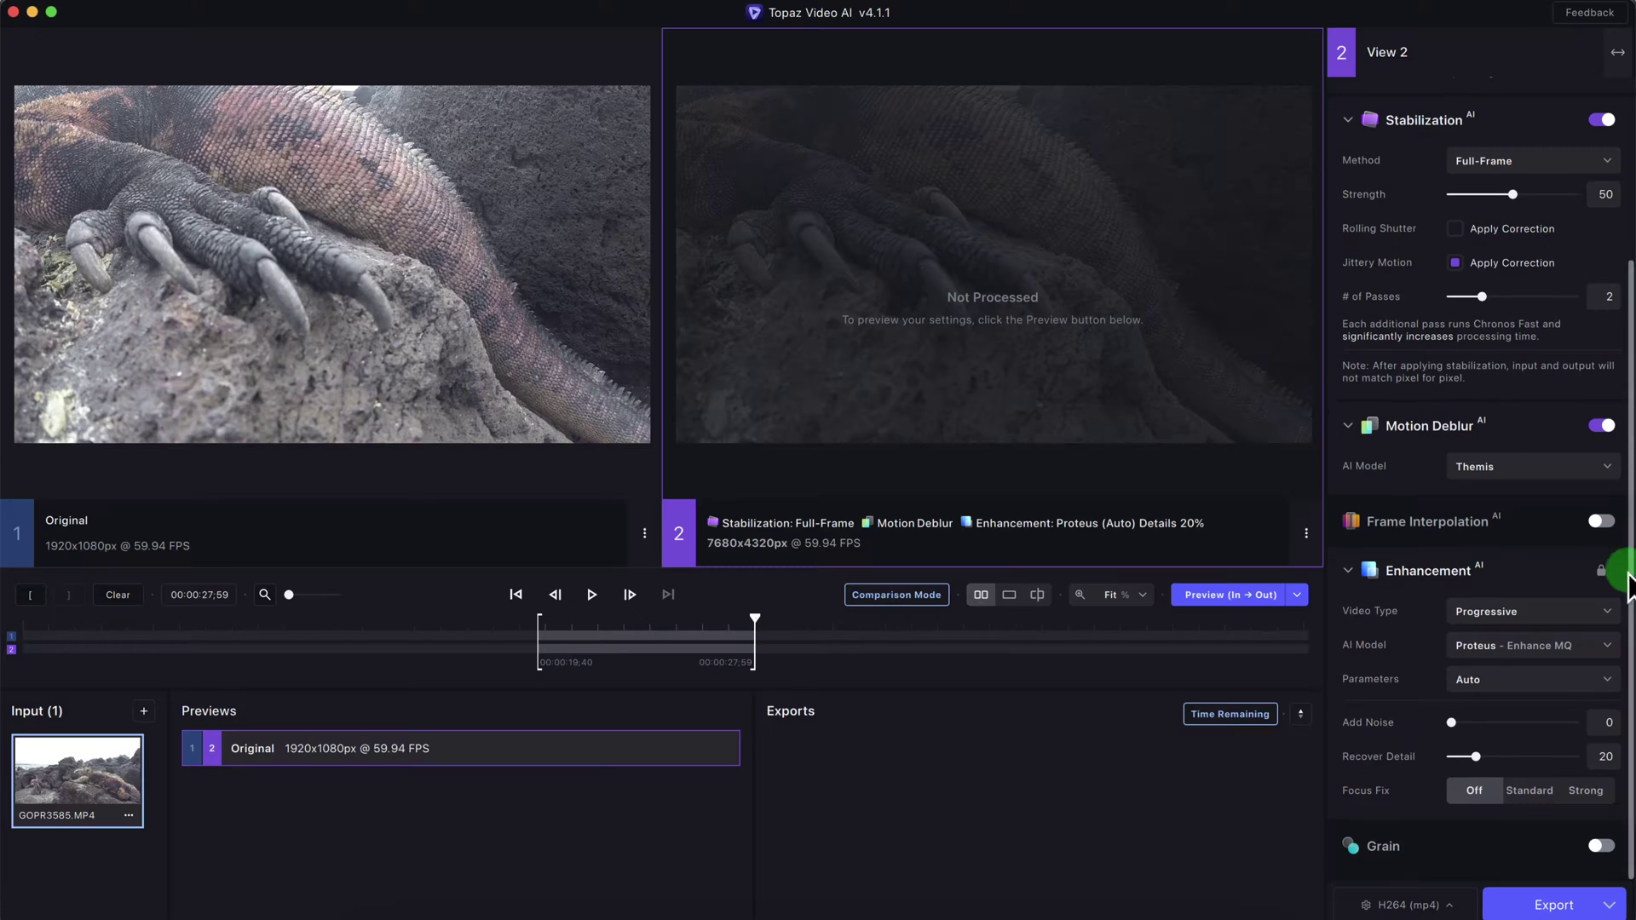
left_click(1562, 652)
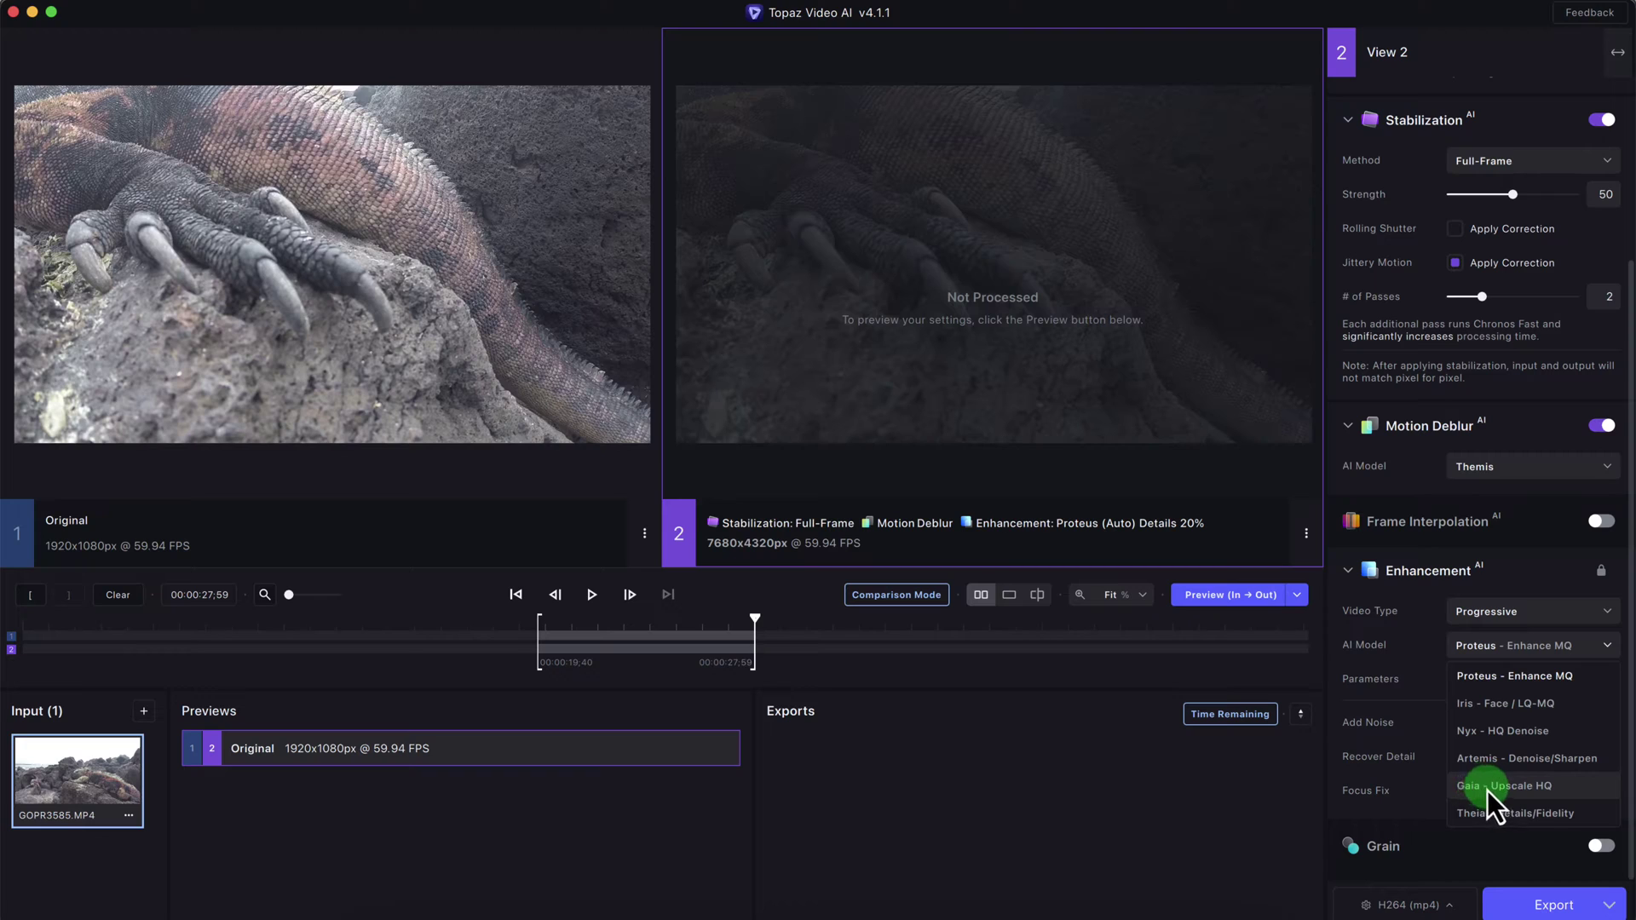
left_click(1556, 788)
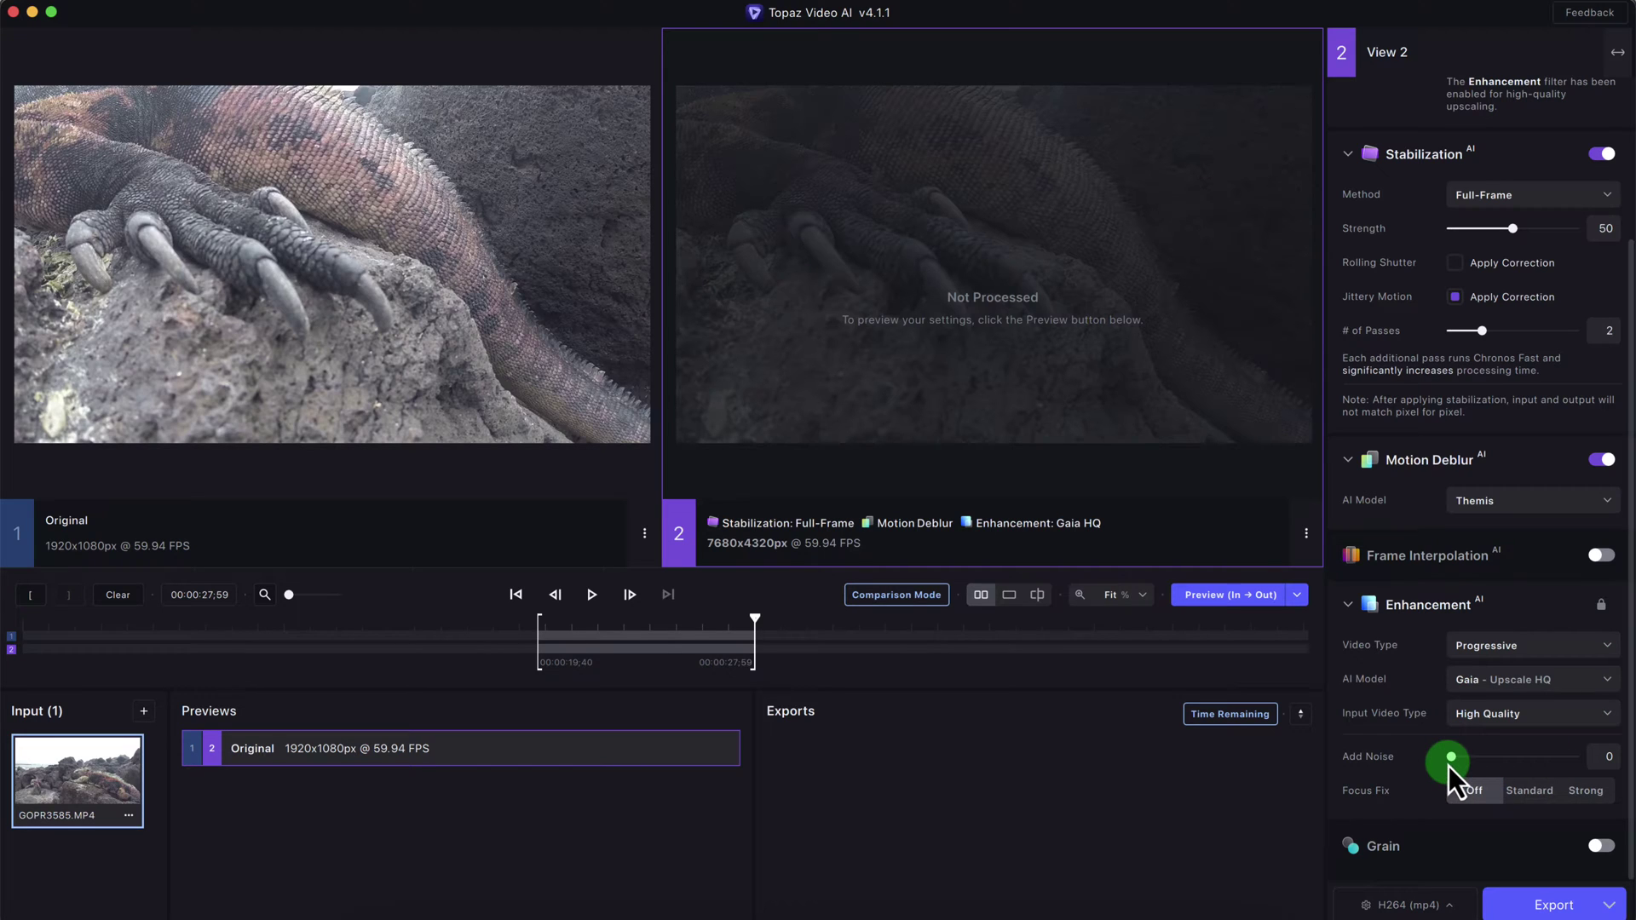
mouse_move(1369, 800)
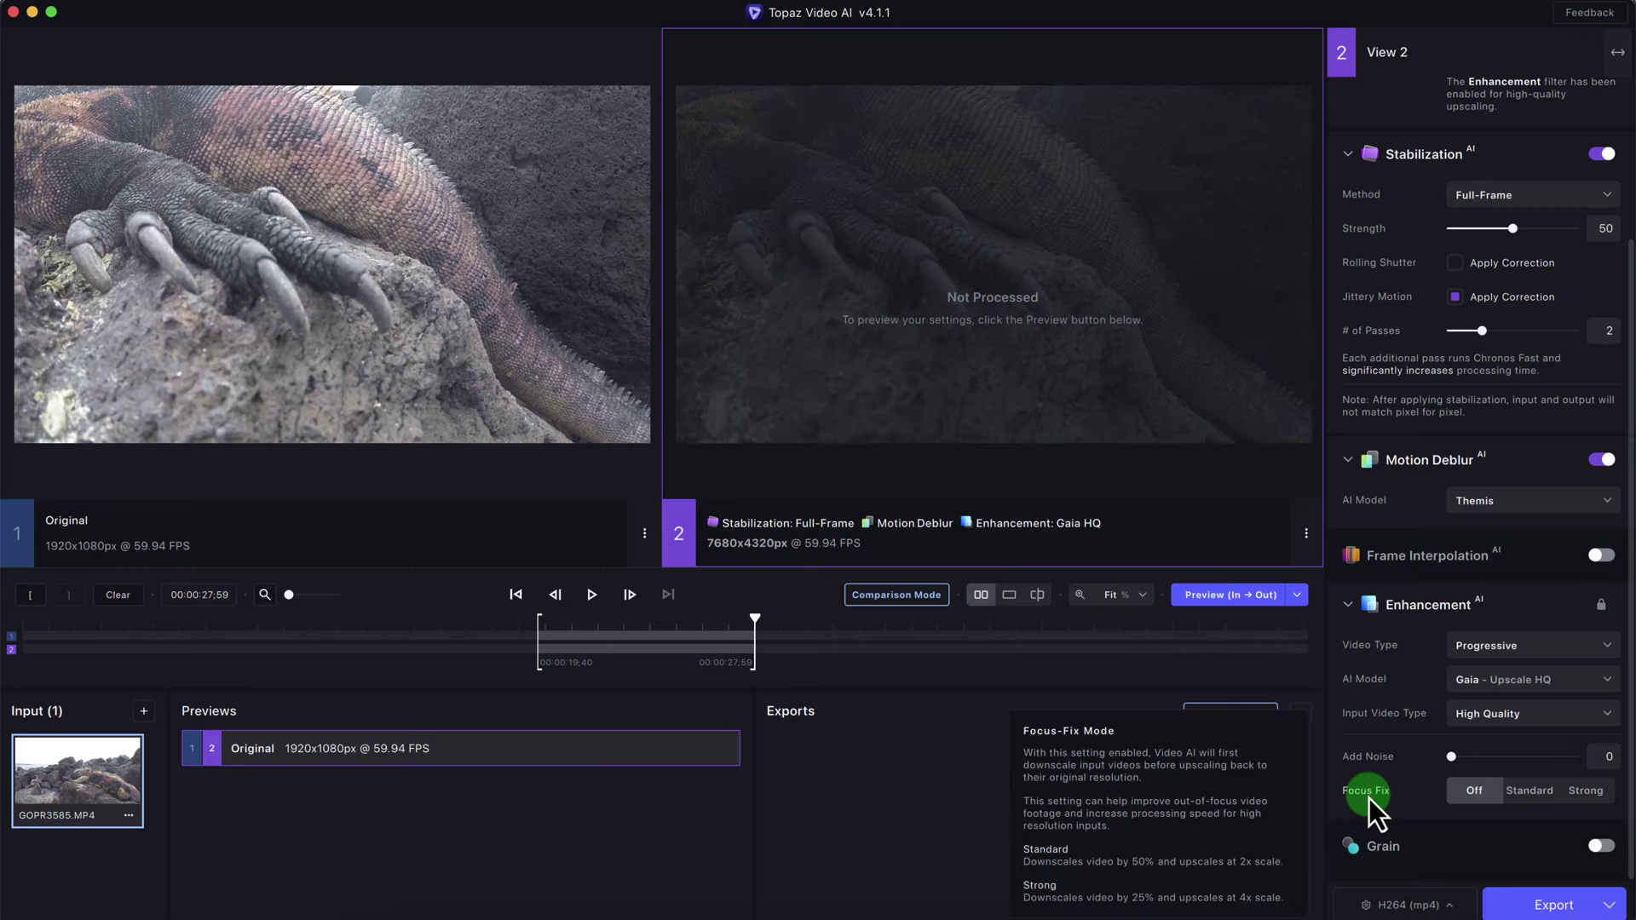
After trying the 7680x4320 option, set output resolution to 3840x2160 (2x Upscale)
left_click_drag(1628, 621, 1627, 468)
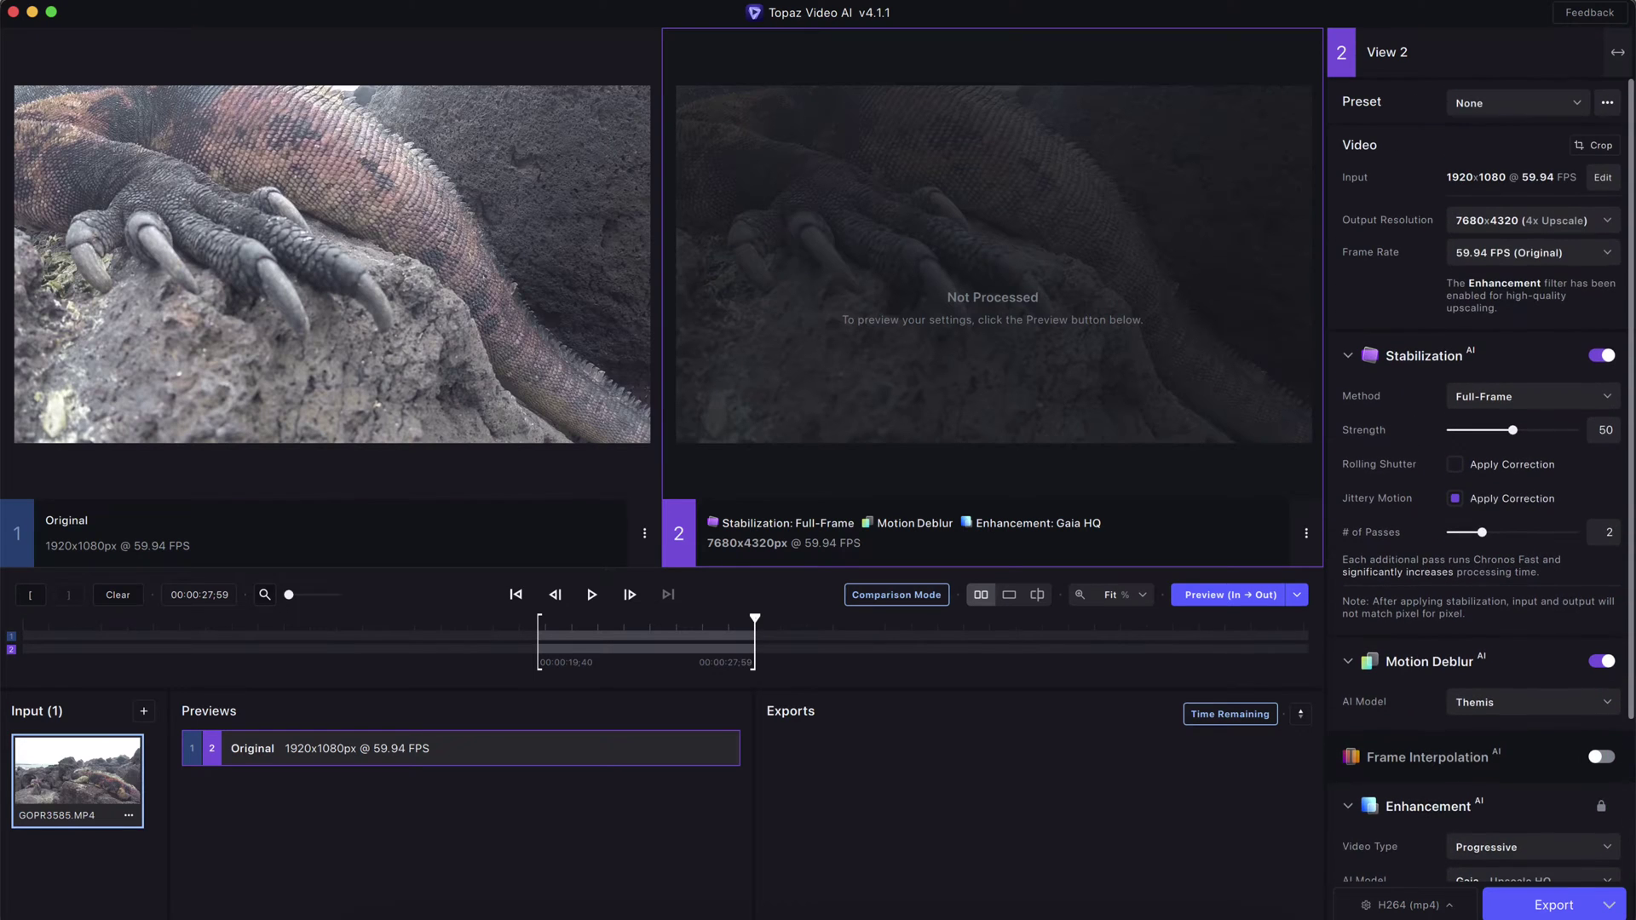
left_click(1505, 230)
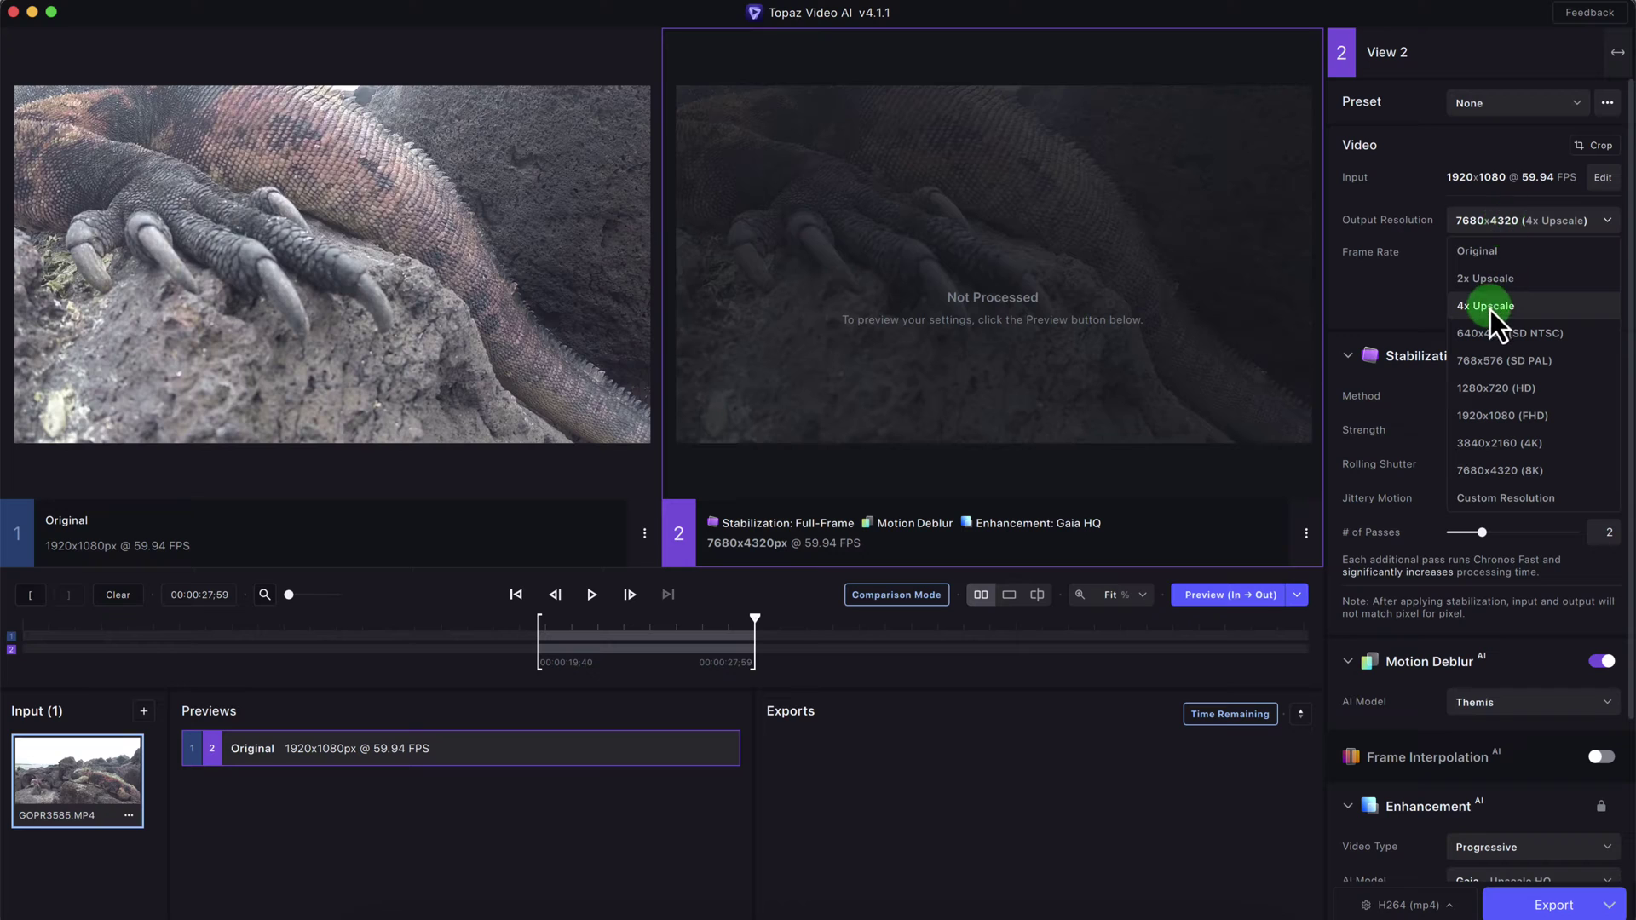
left_click(1485, 280)
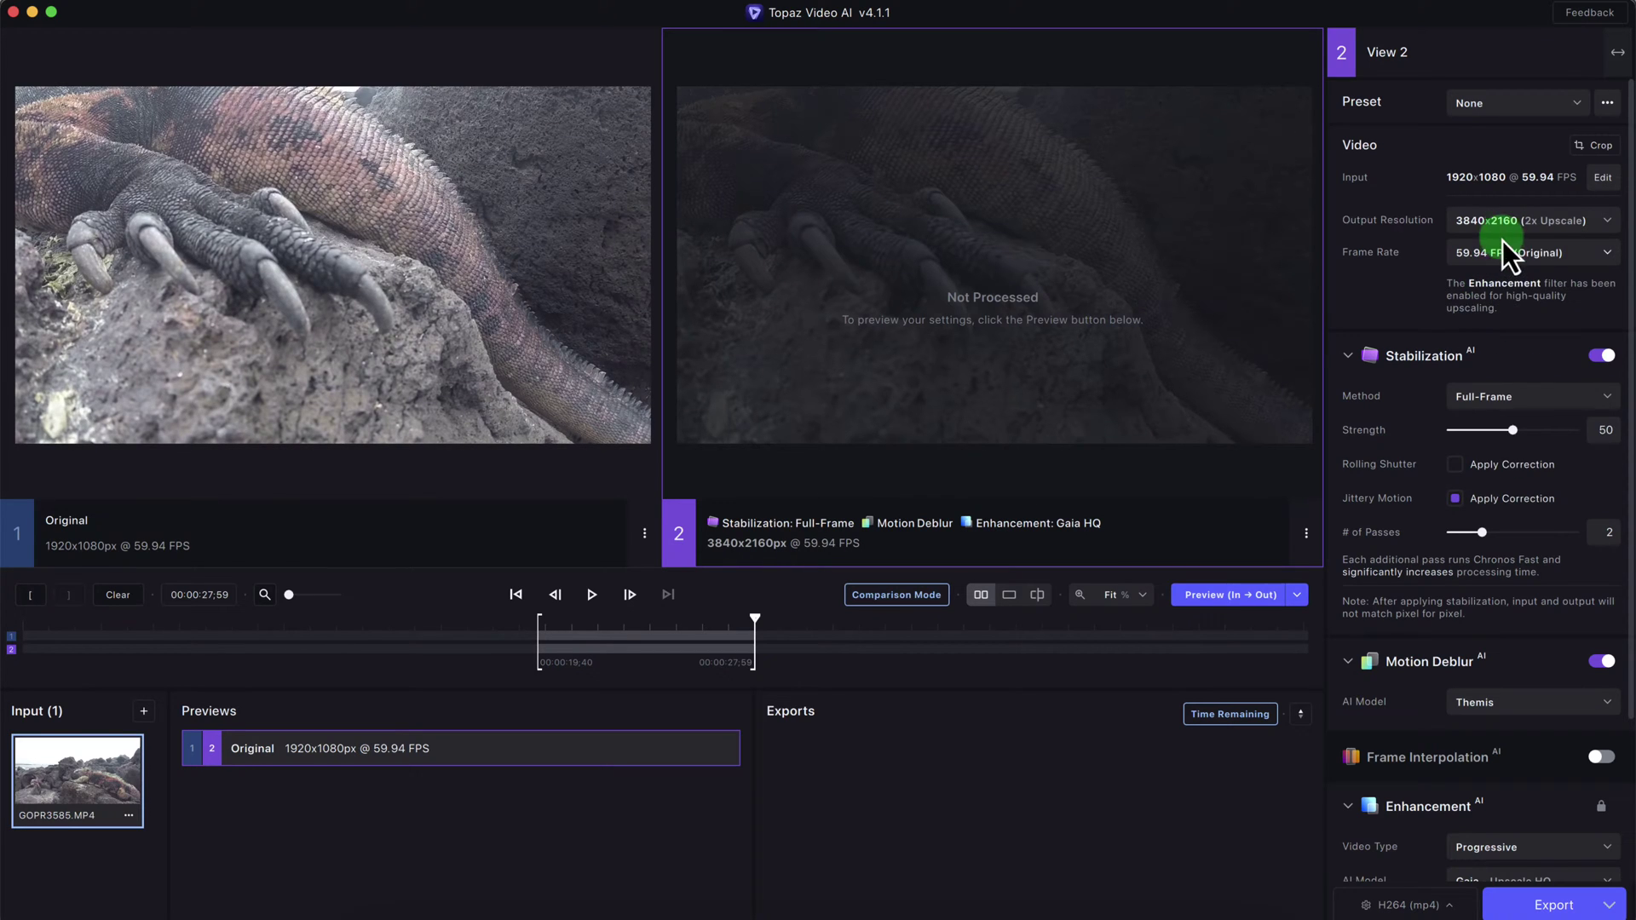
left_click(1494, 222)
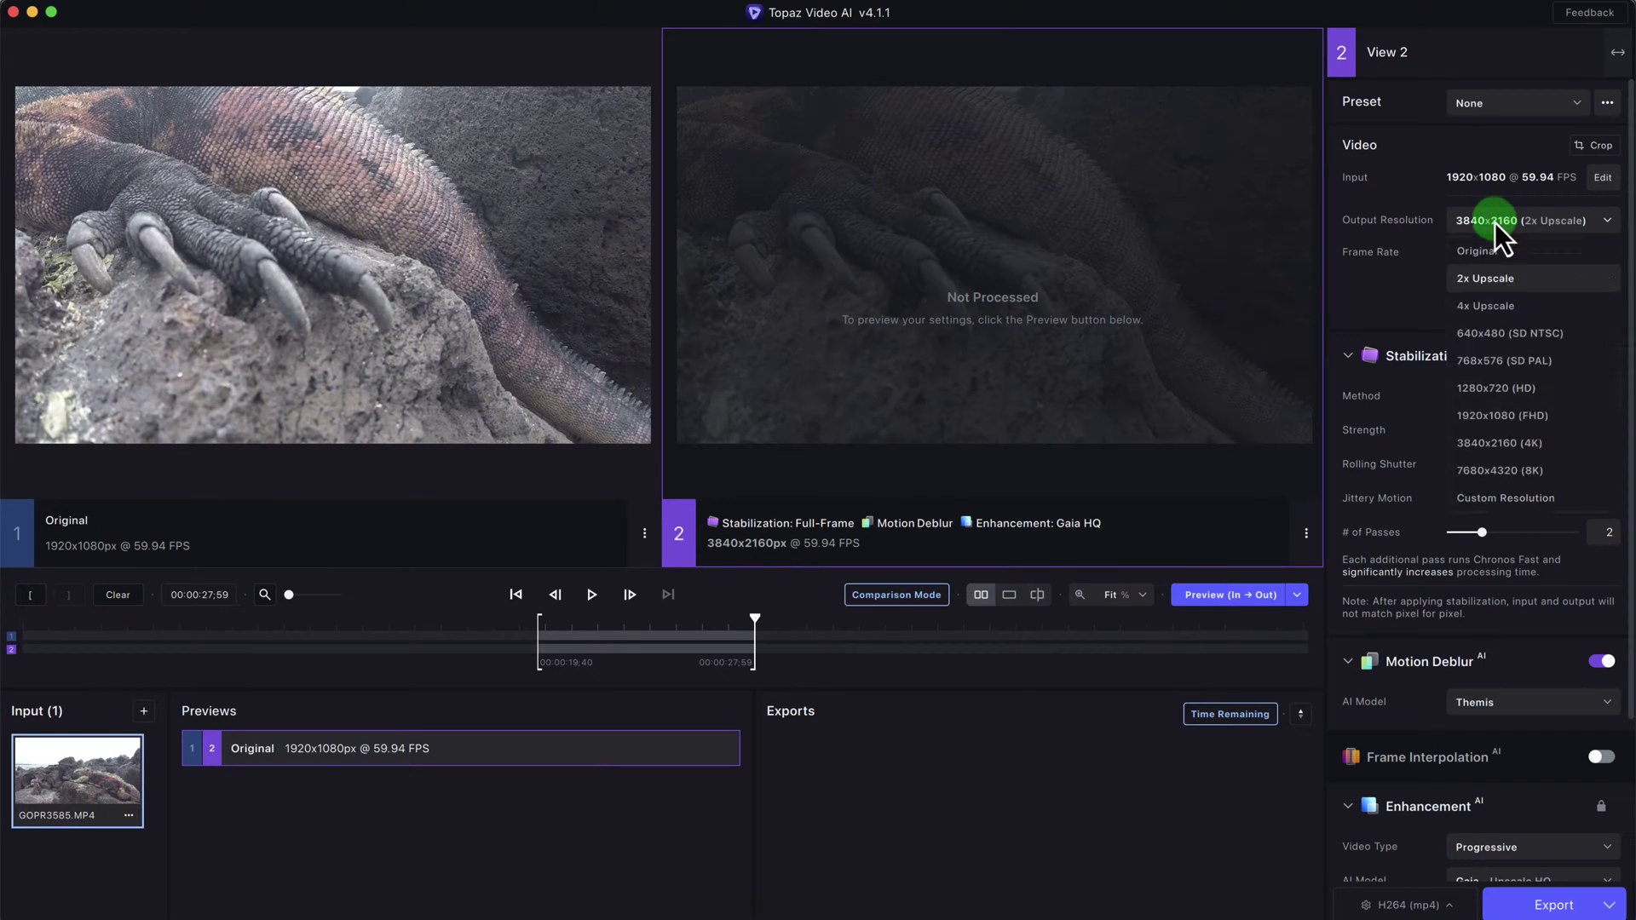
left_click(1481, 307)
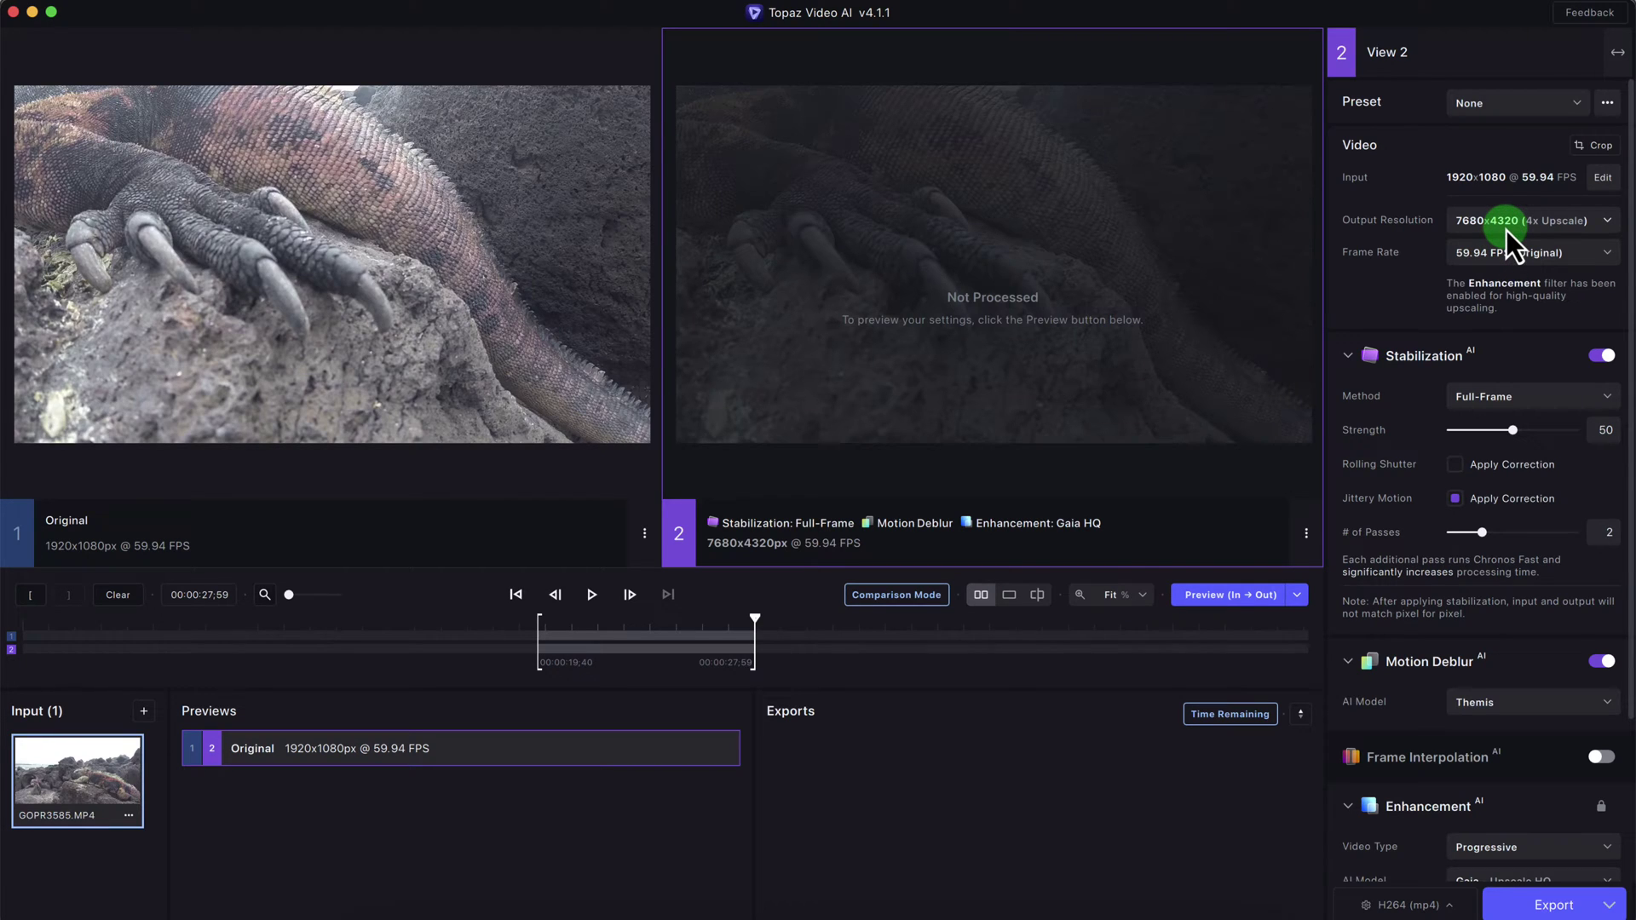
left_click(1505, 227)
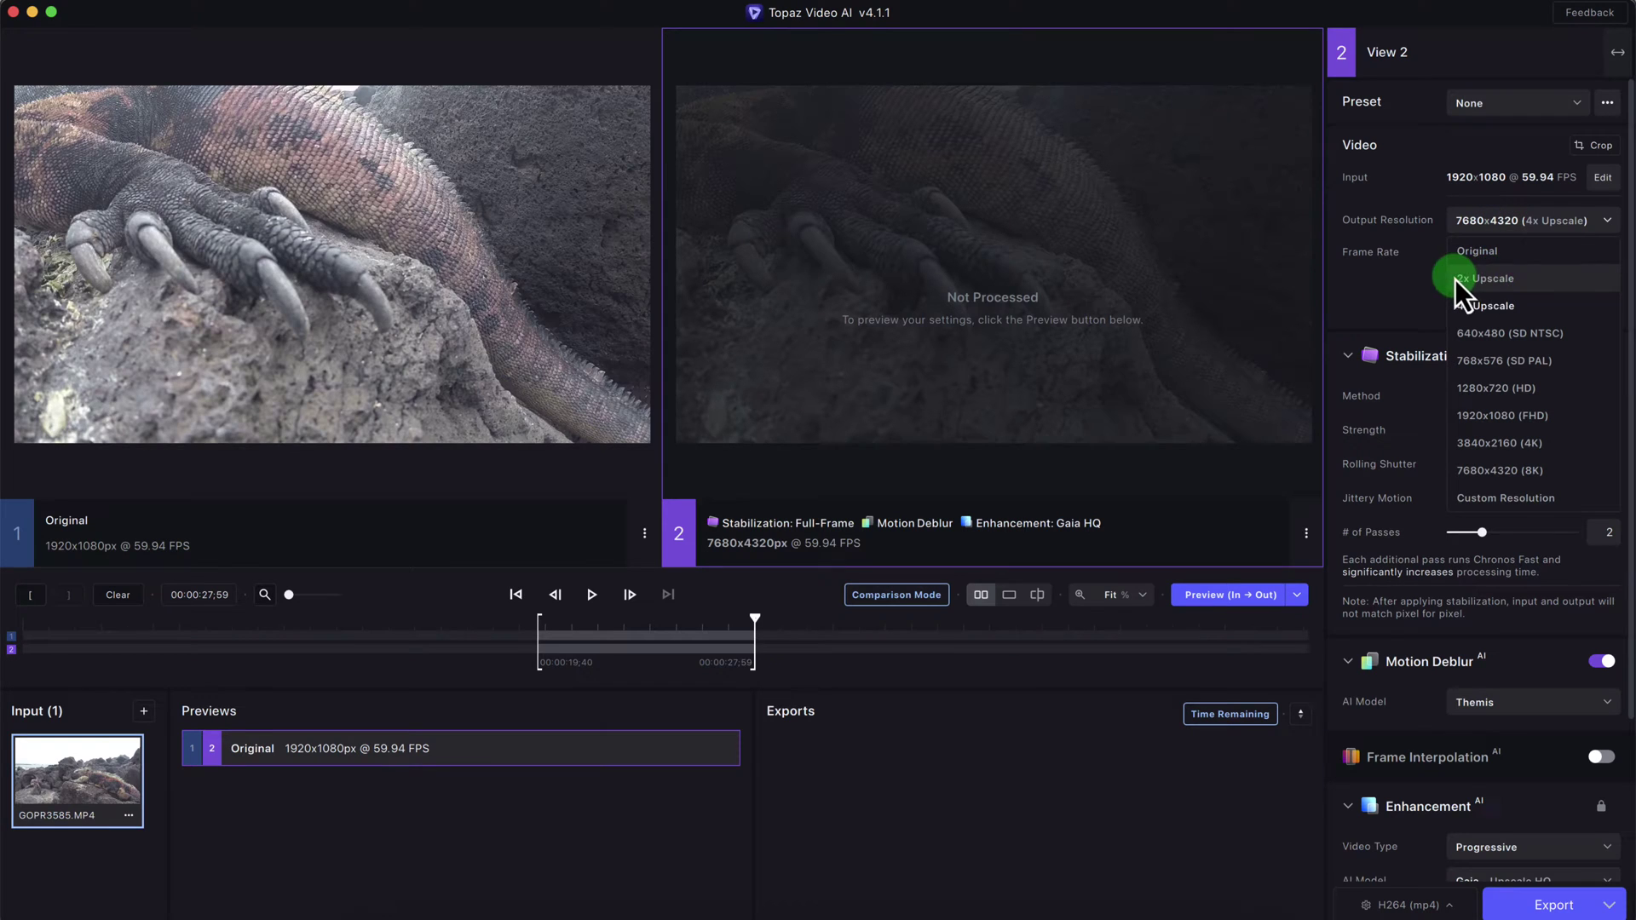
left_click(1491, 279)
left_click(1606, 356)
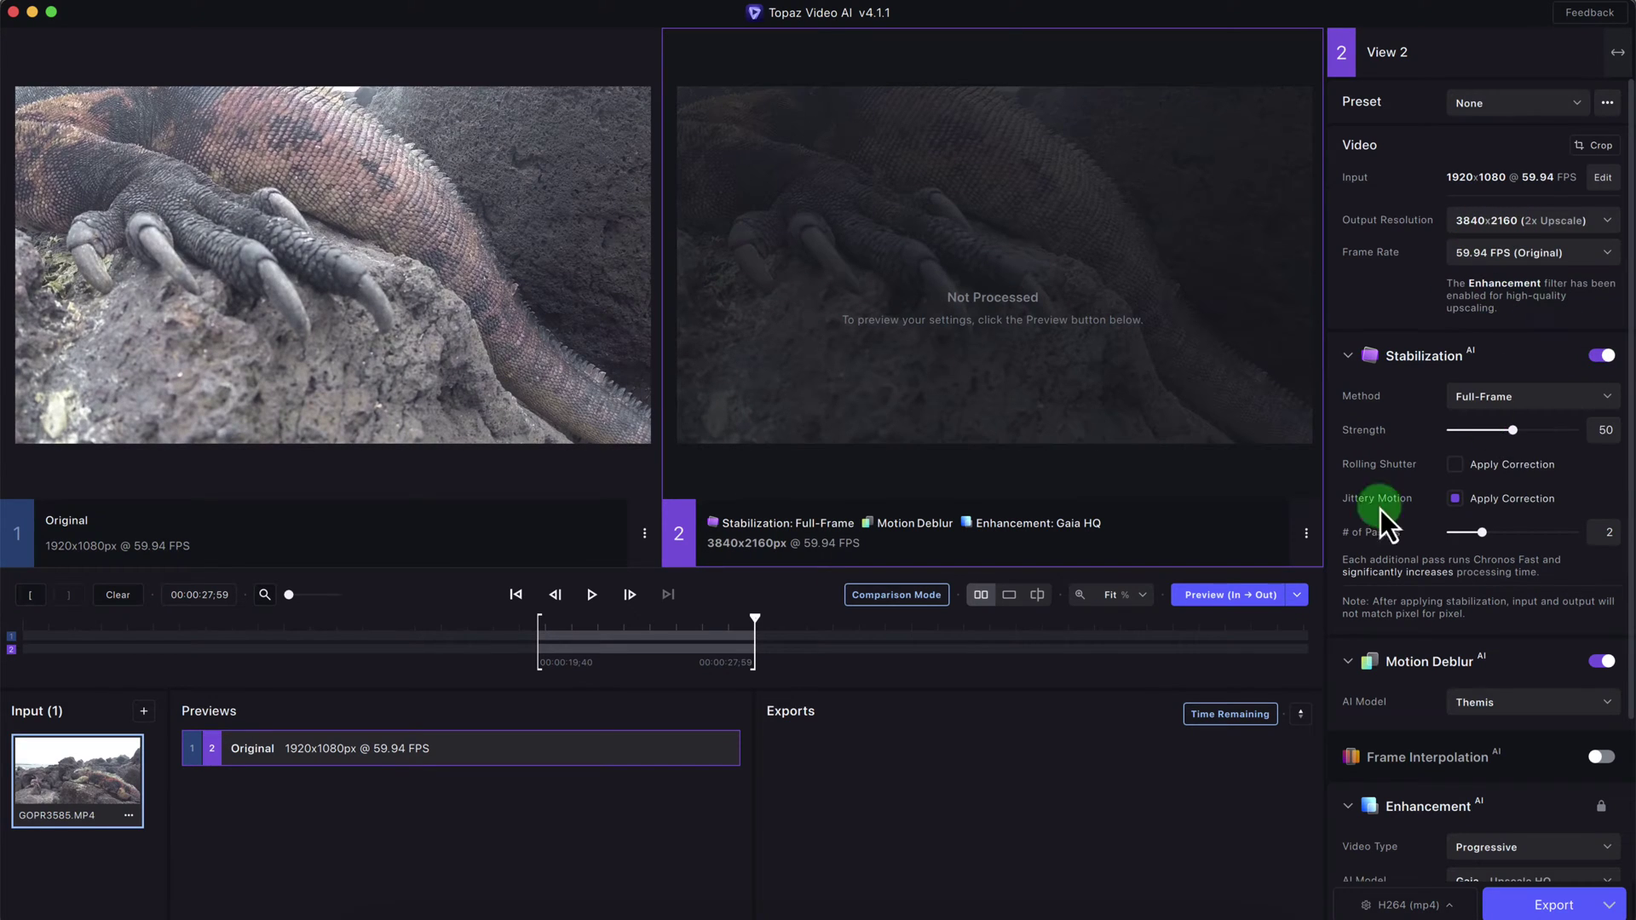
left_click(1295, 601)
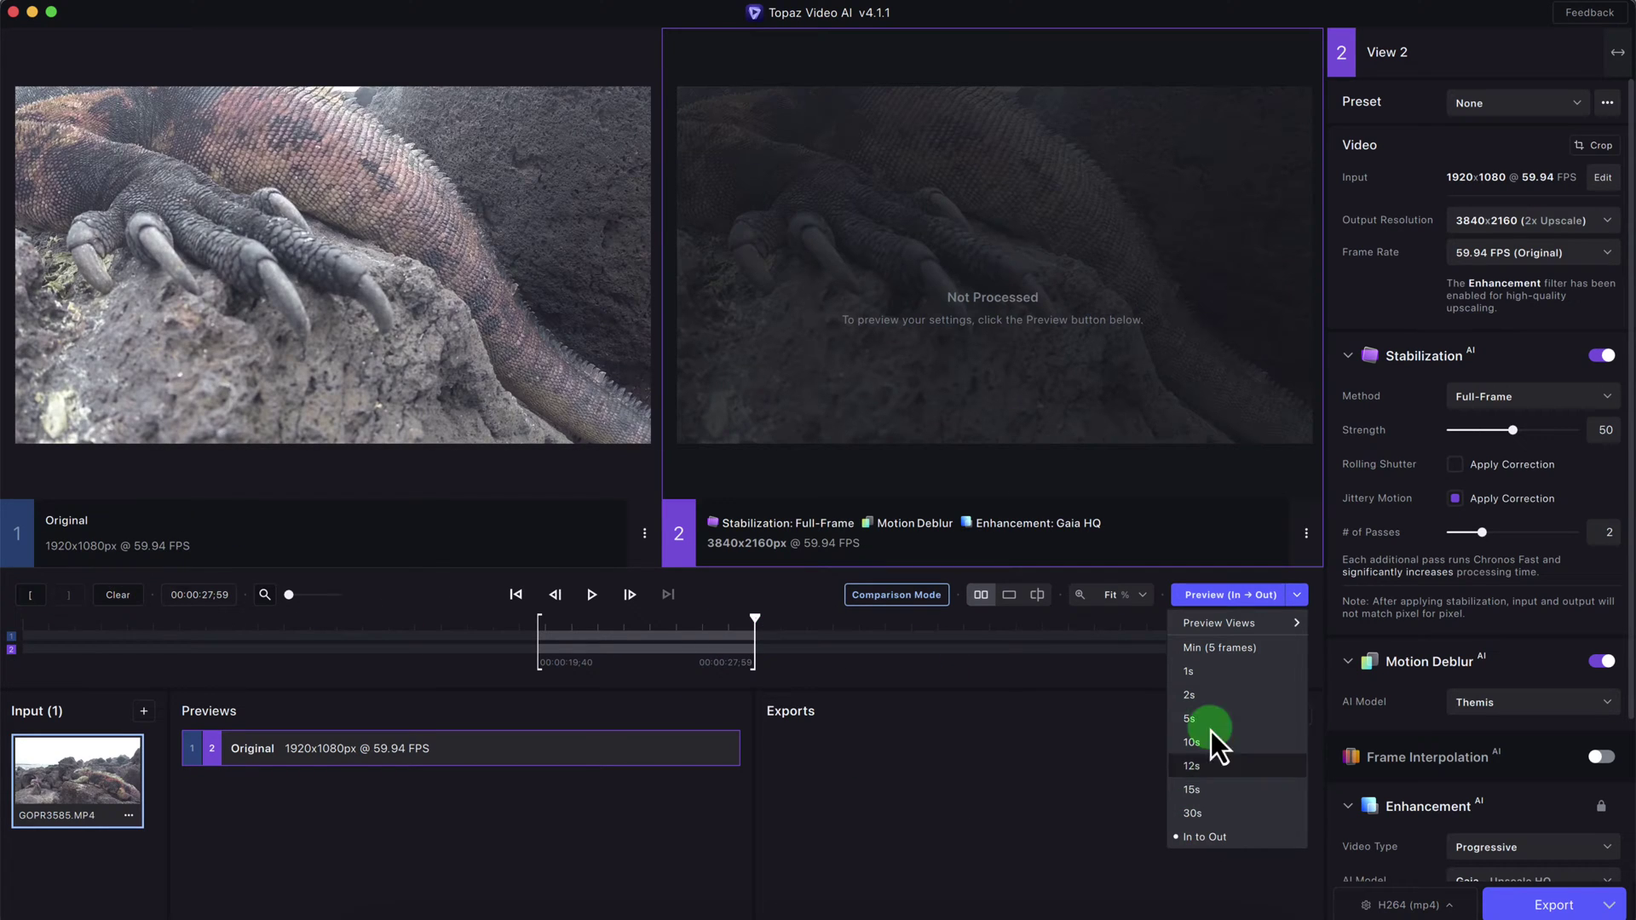
Render a Preview (In → Out) of the 00:00:19;40–00:00:27;59 range
left_click(1265, 582)
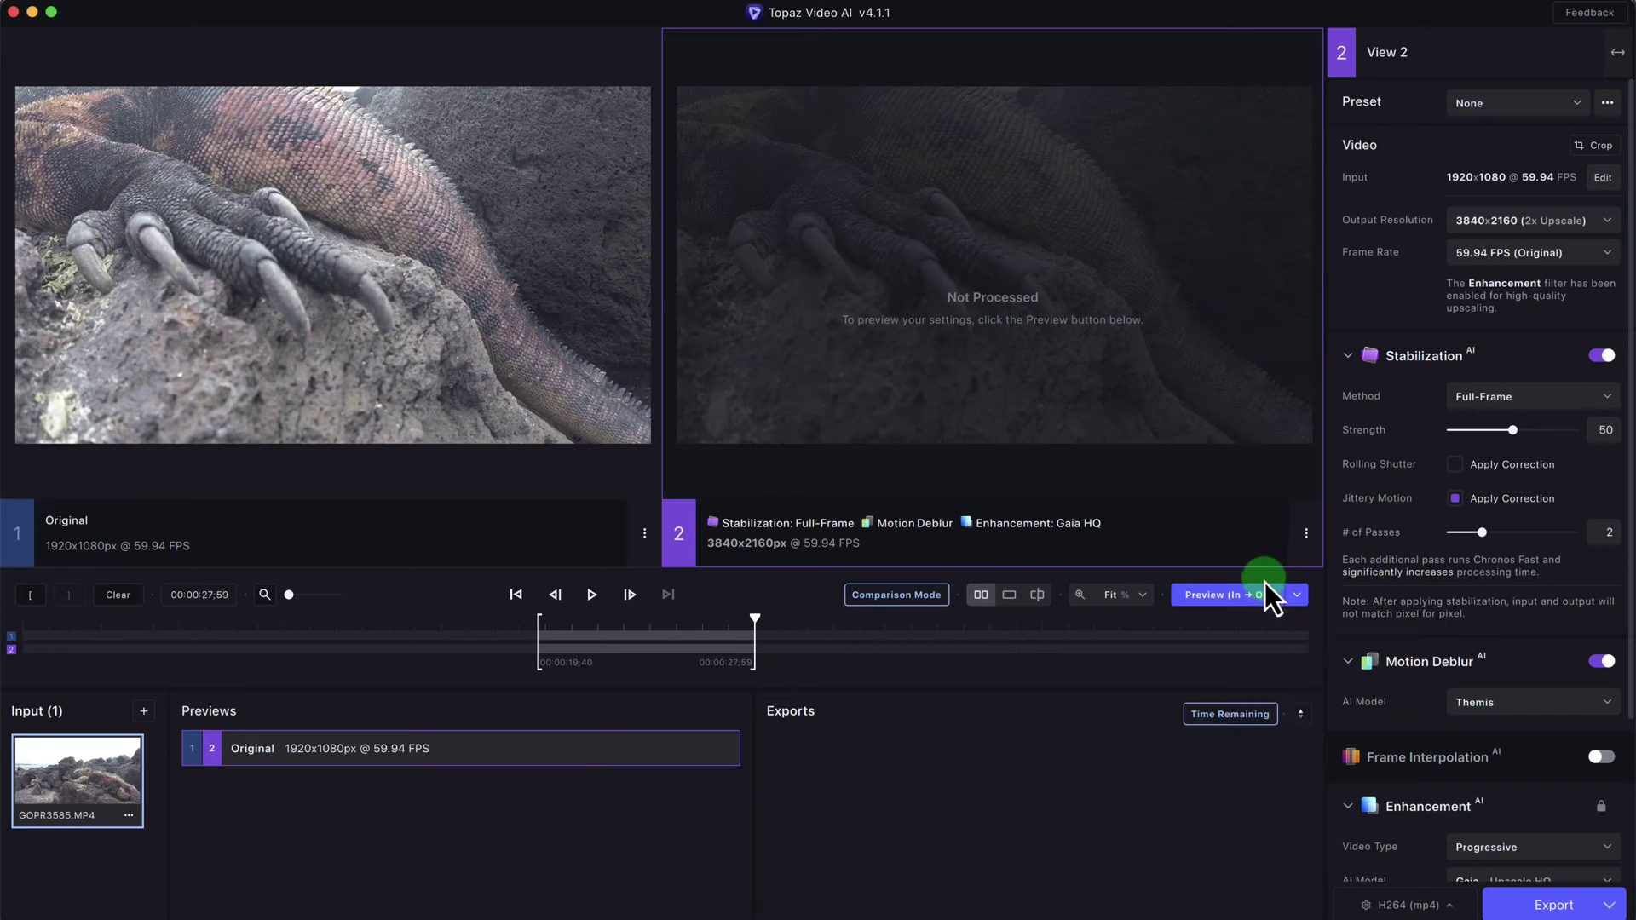
left_click(1199, 600)
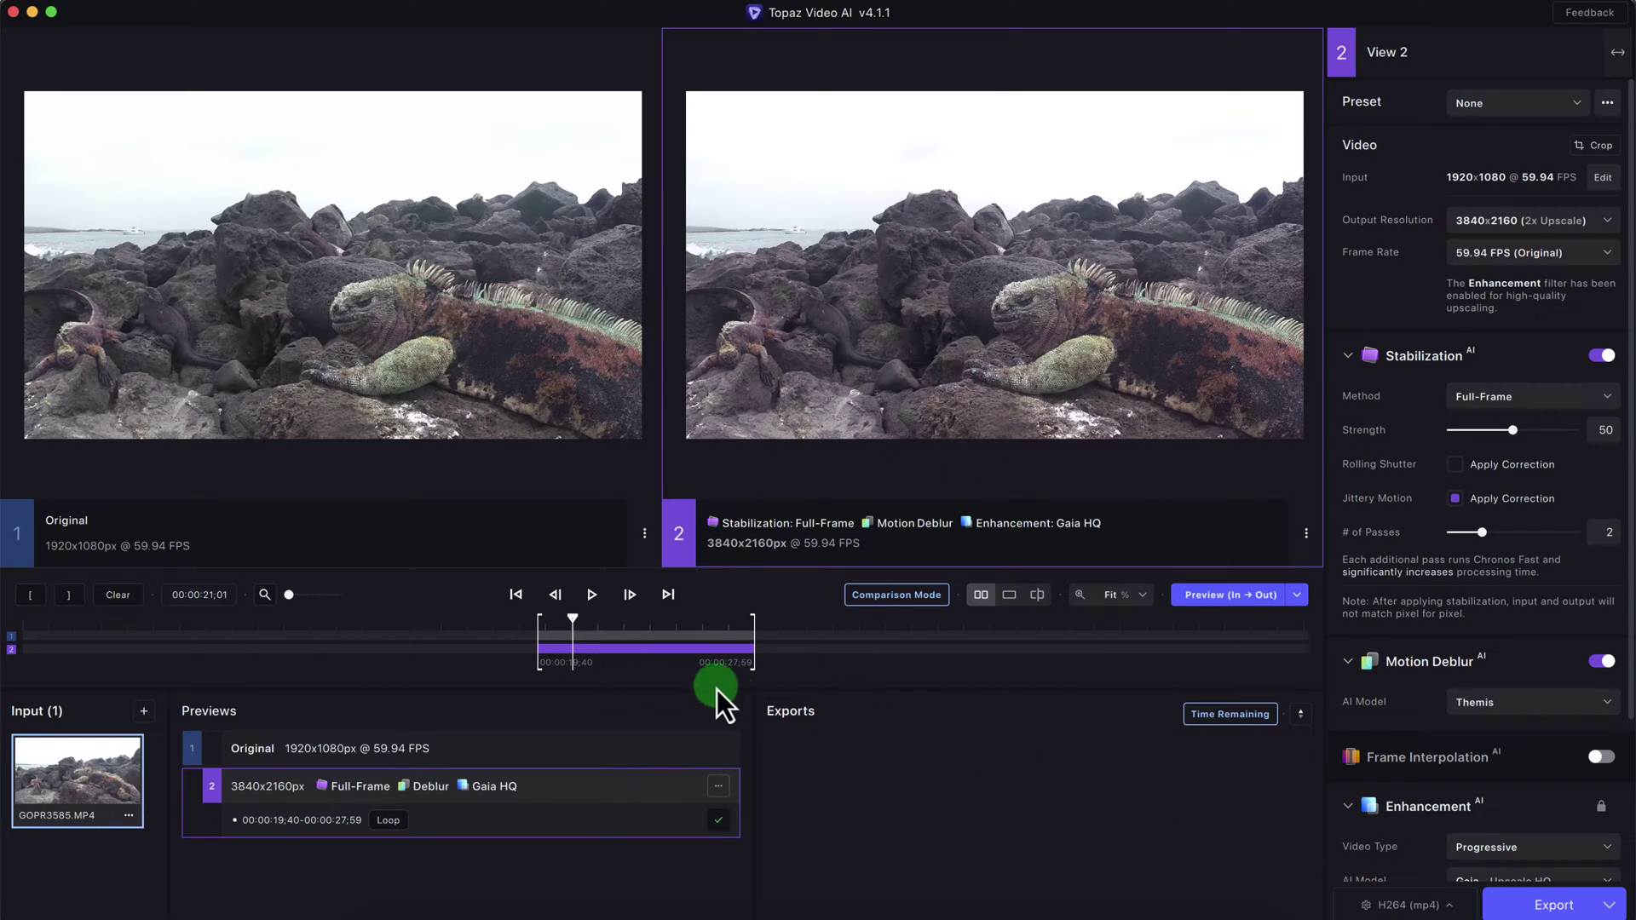
Play the processed preview from the range start beside the original, pausing at 00:00:21;34
left_click_drag(576, 621, 540, 620)
left_click(605, 594)
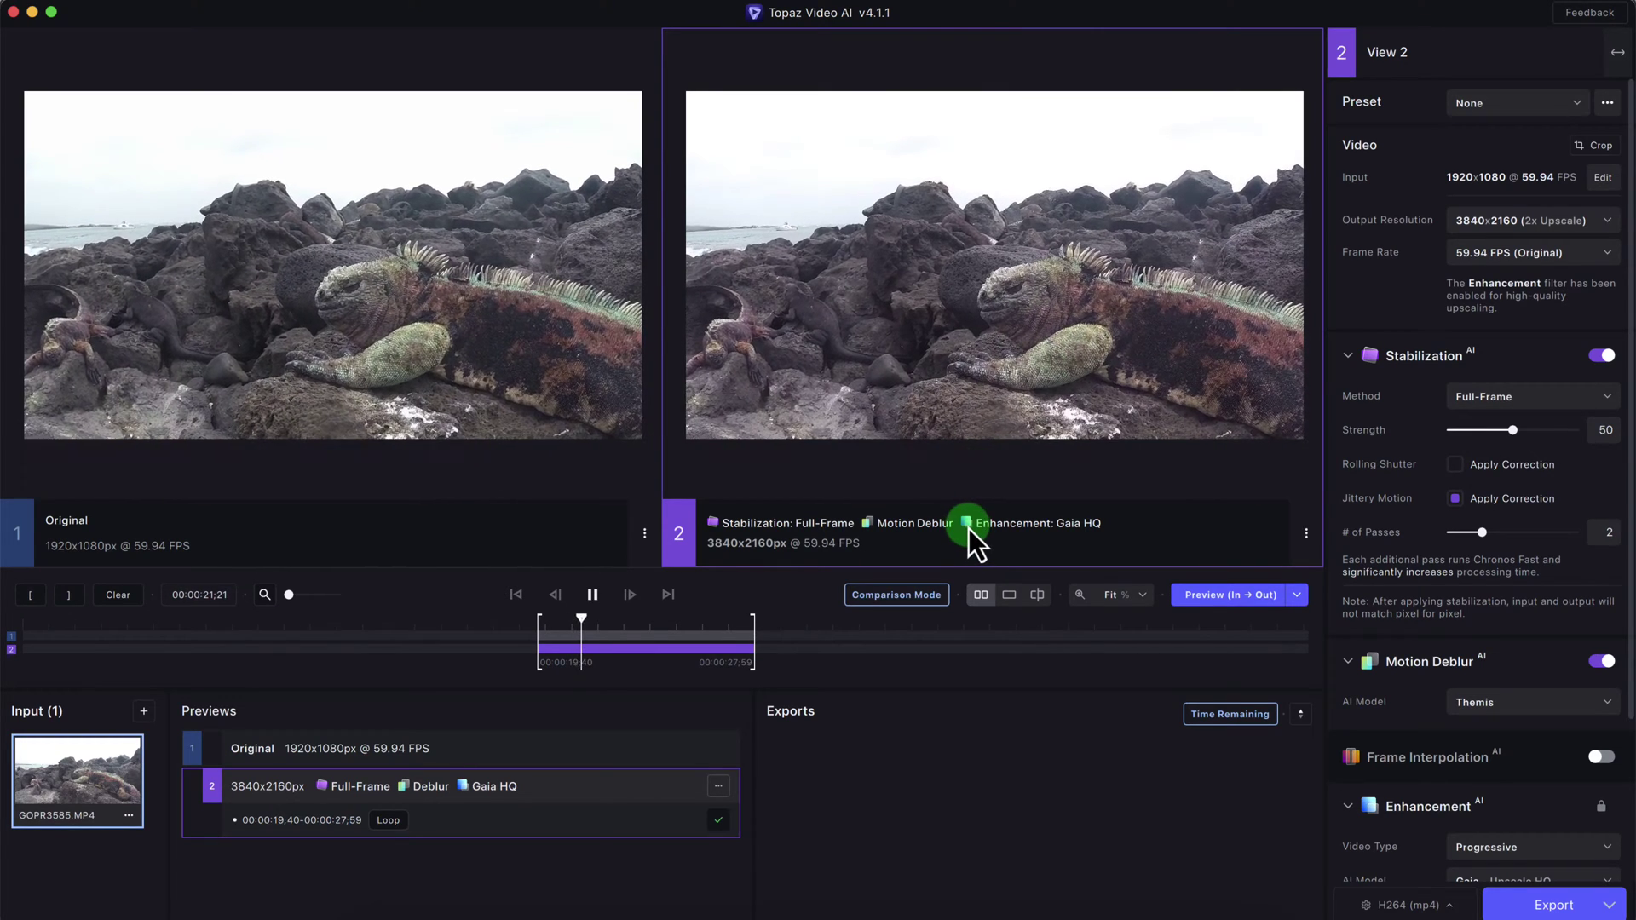
left_click(592, 607)
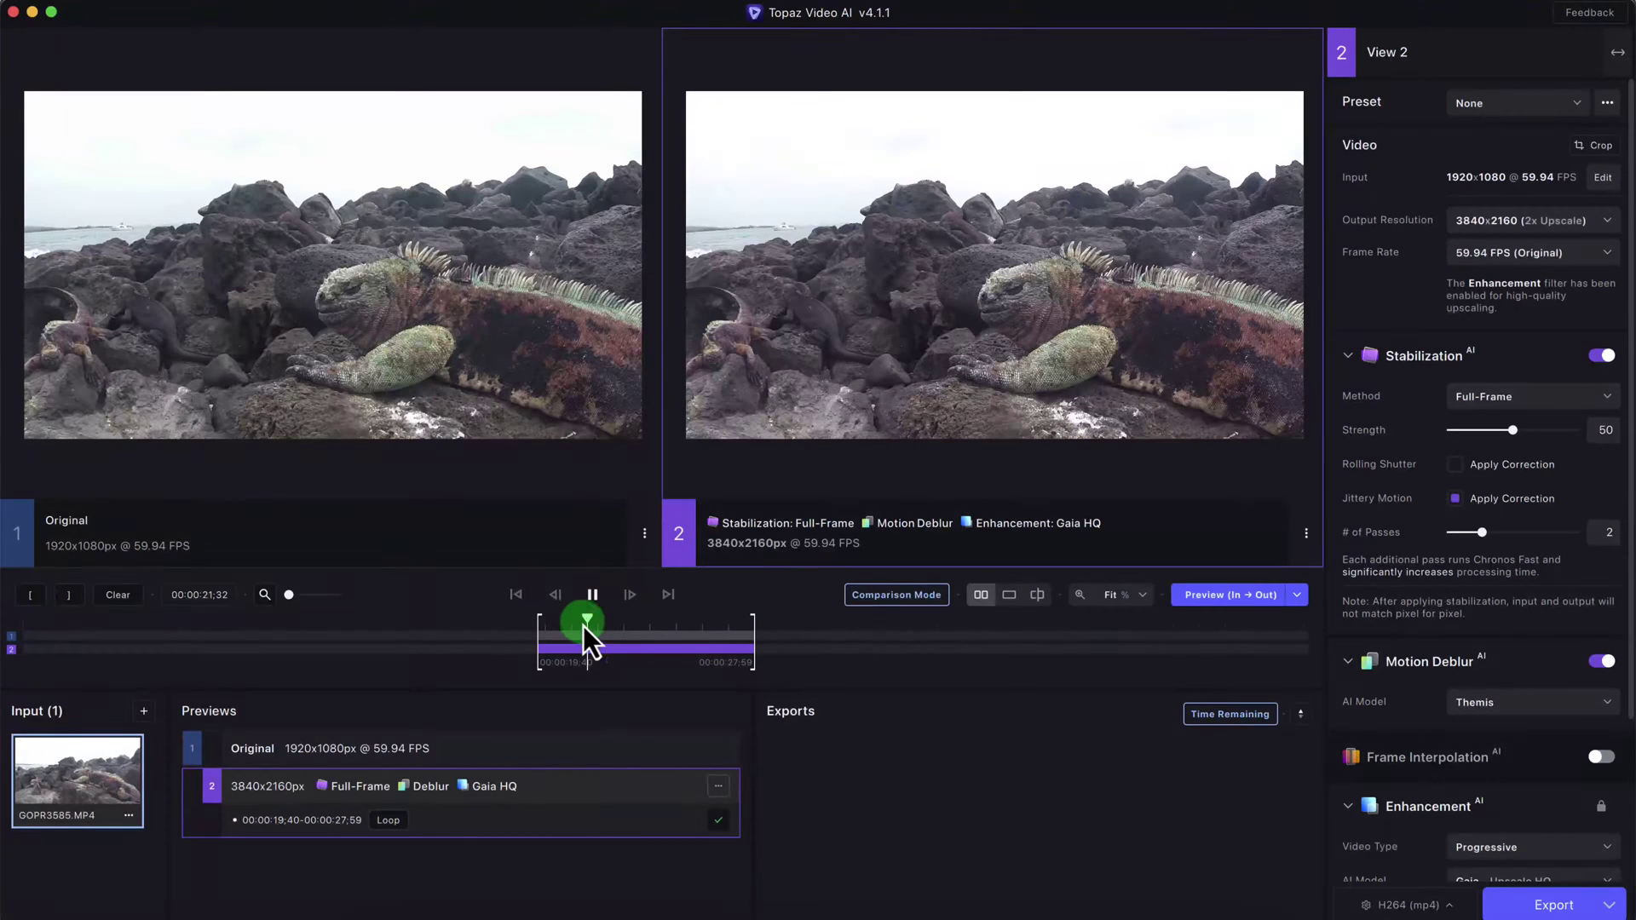
left_click(1203, 396)
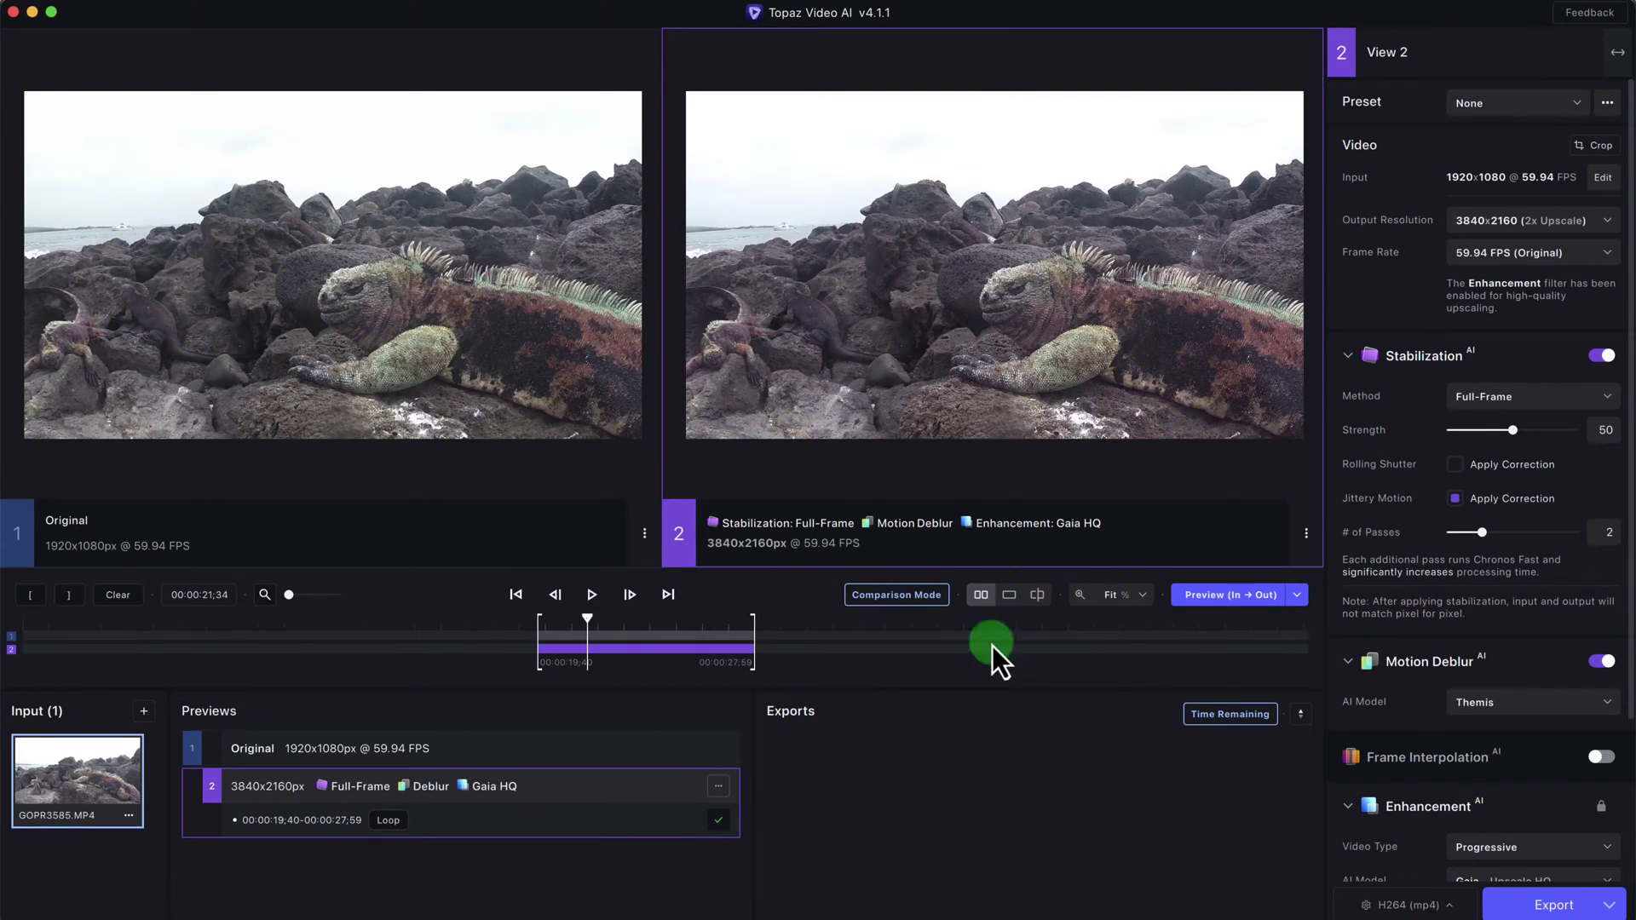
Zoom to 200%, then 100% on the iguana's head, resume playback and select the enhanced view
left_click(1117, 597)
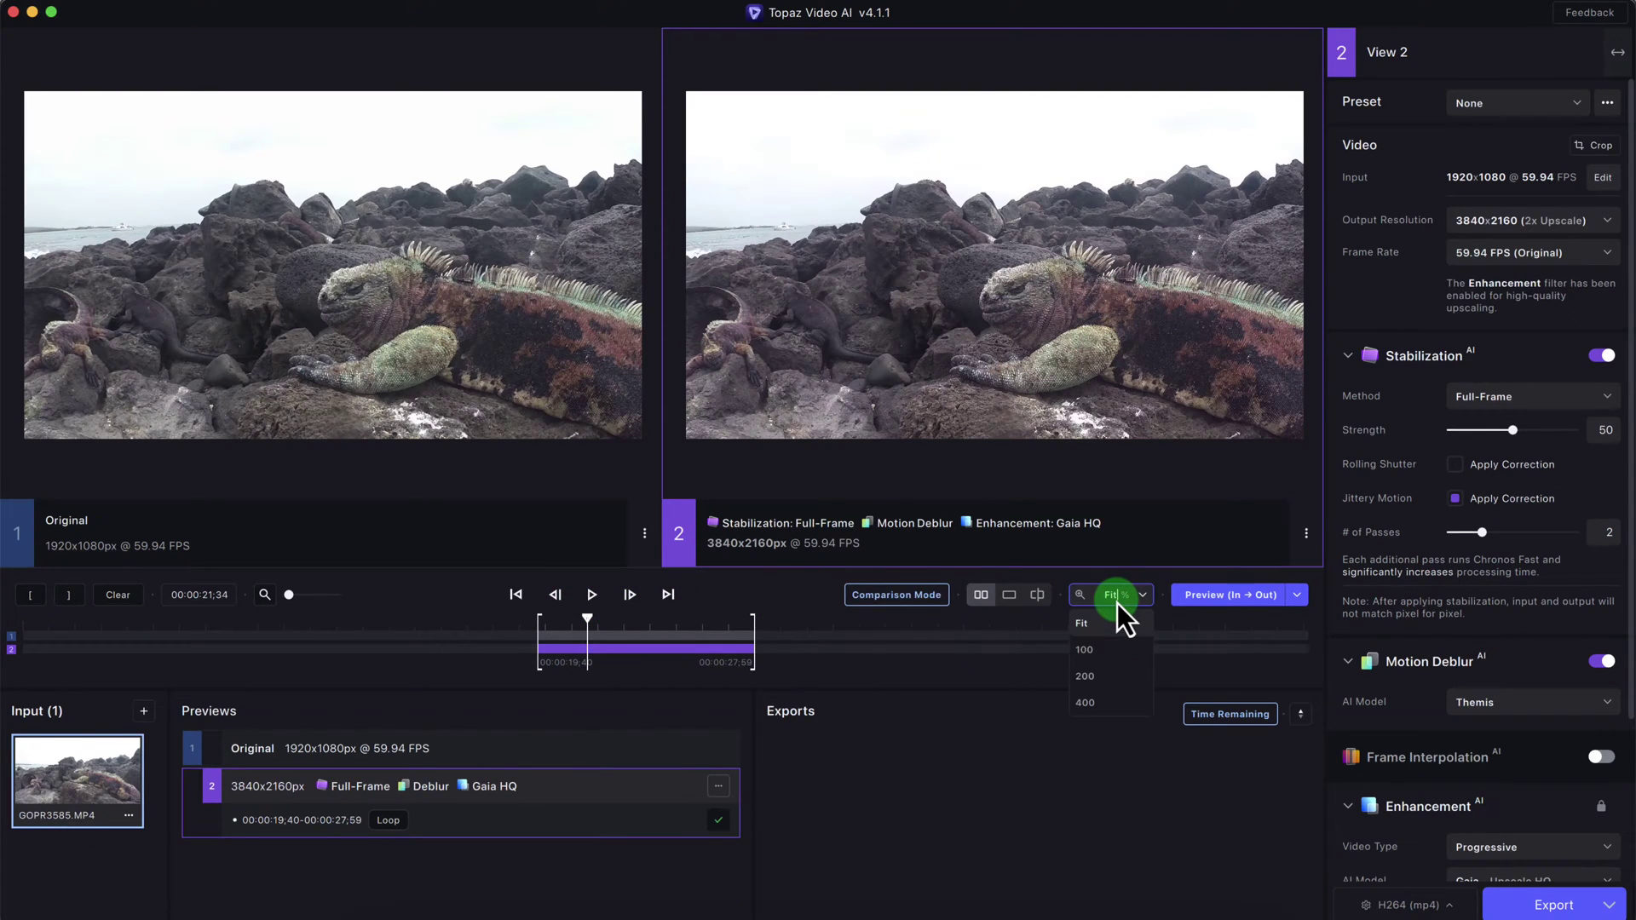
left_click(1100, 678)
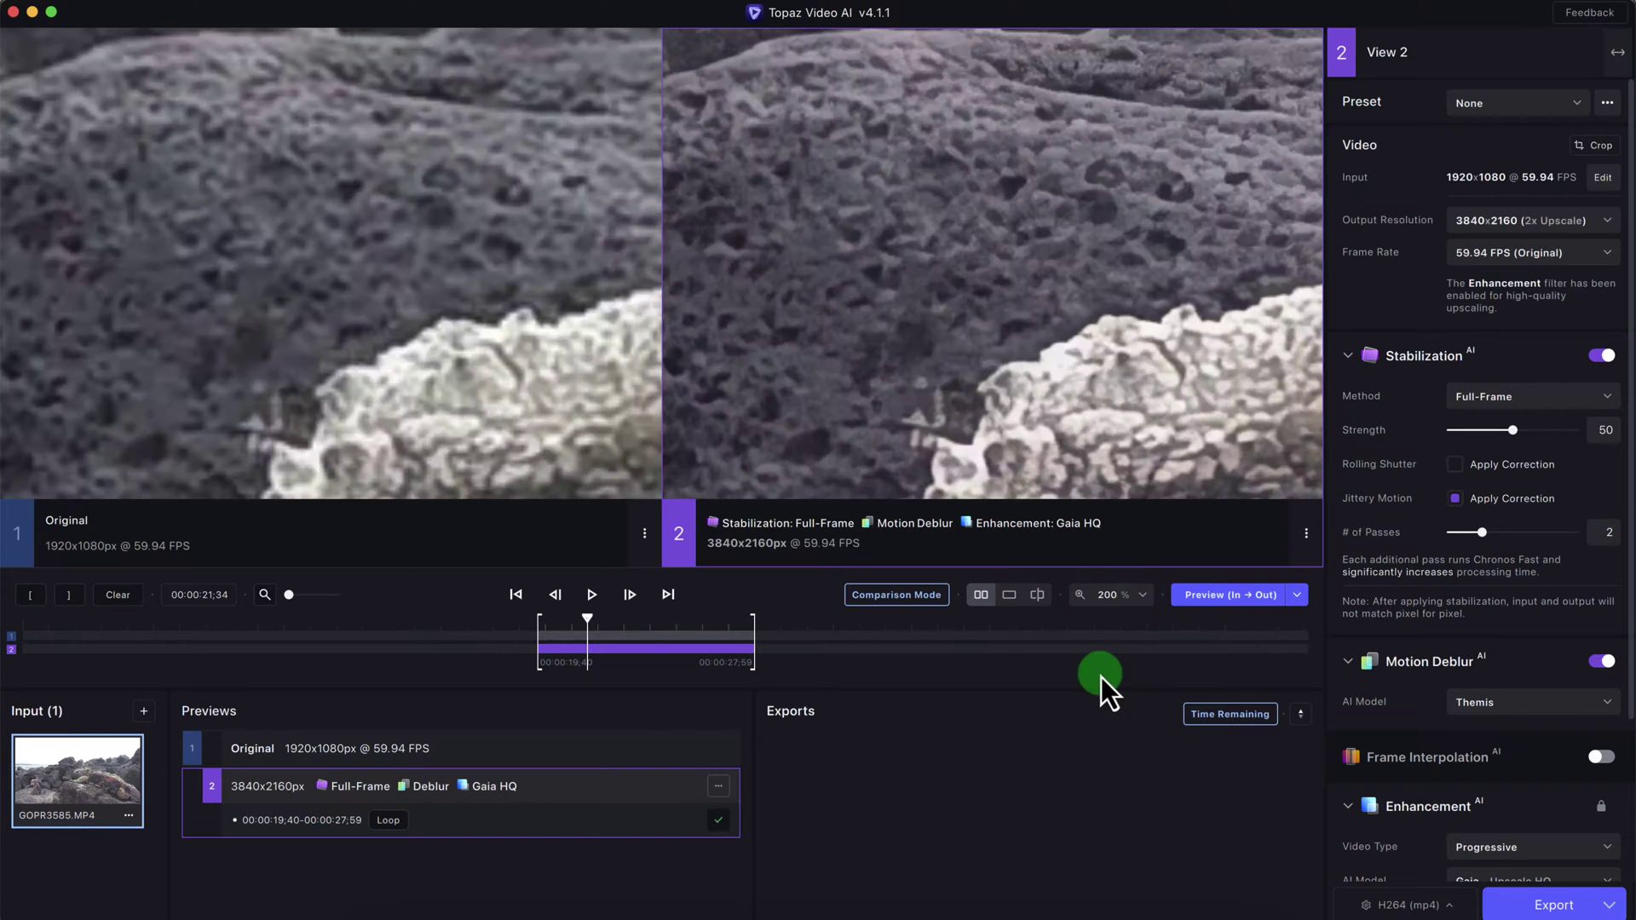
left_click_drag(1043, 286, 790, 257)
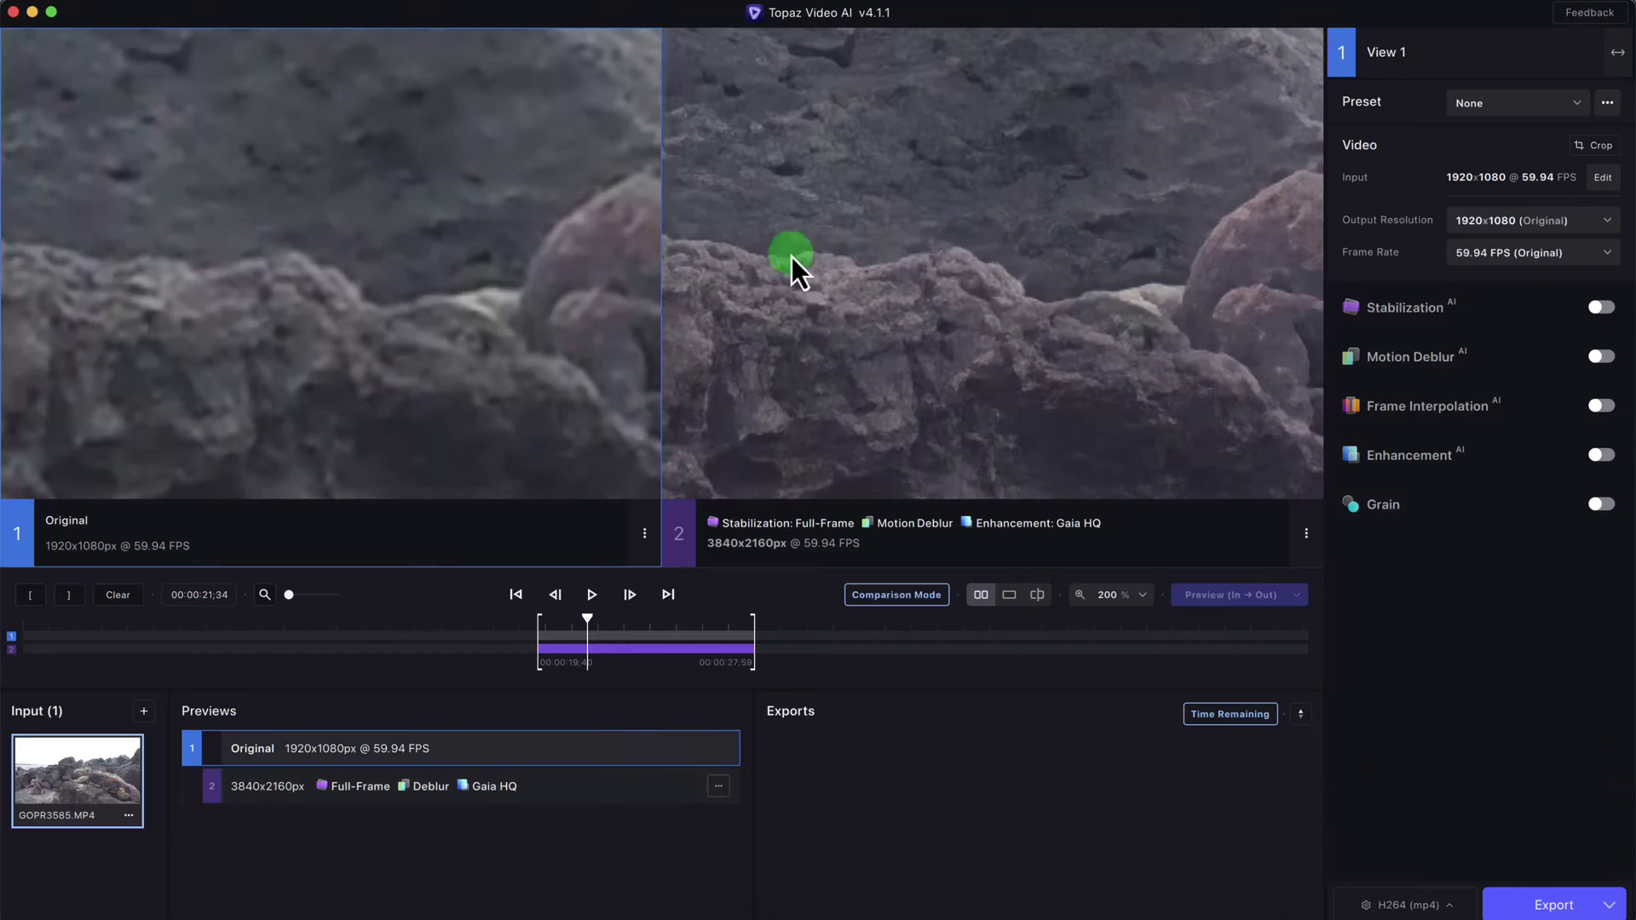
left_click(1108, 596)
left_click(1111, 655)
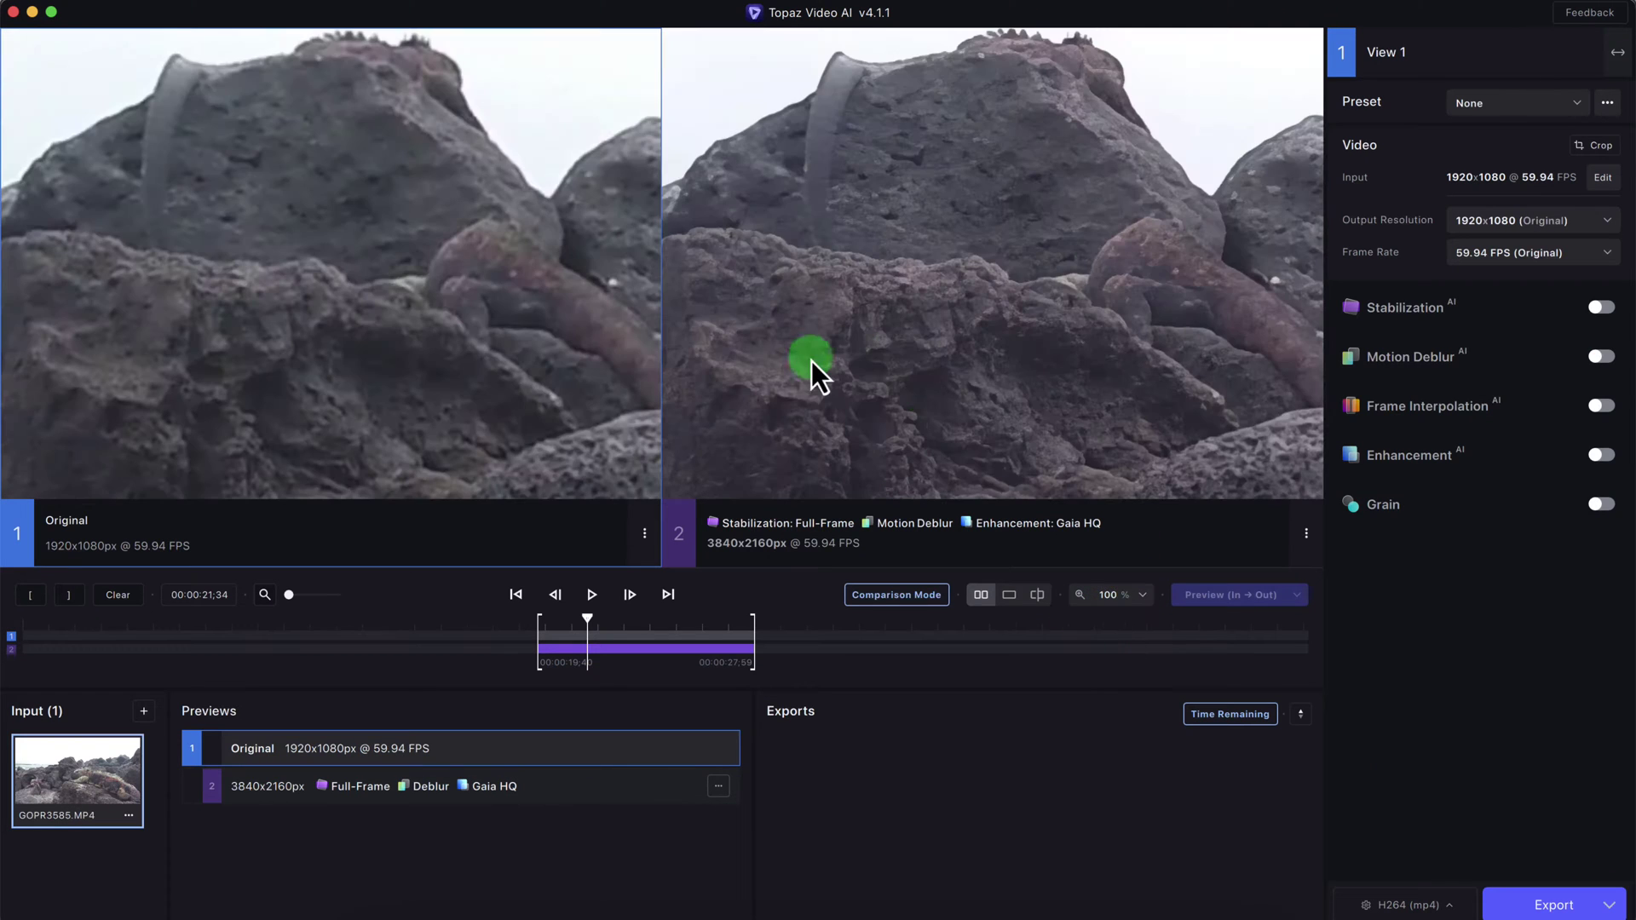
left_click_drag(811, 361, 456, 254)
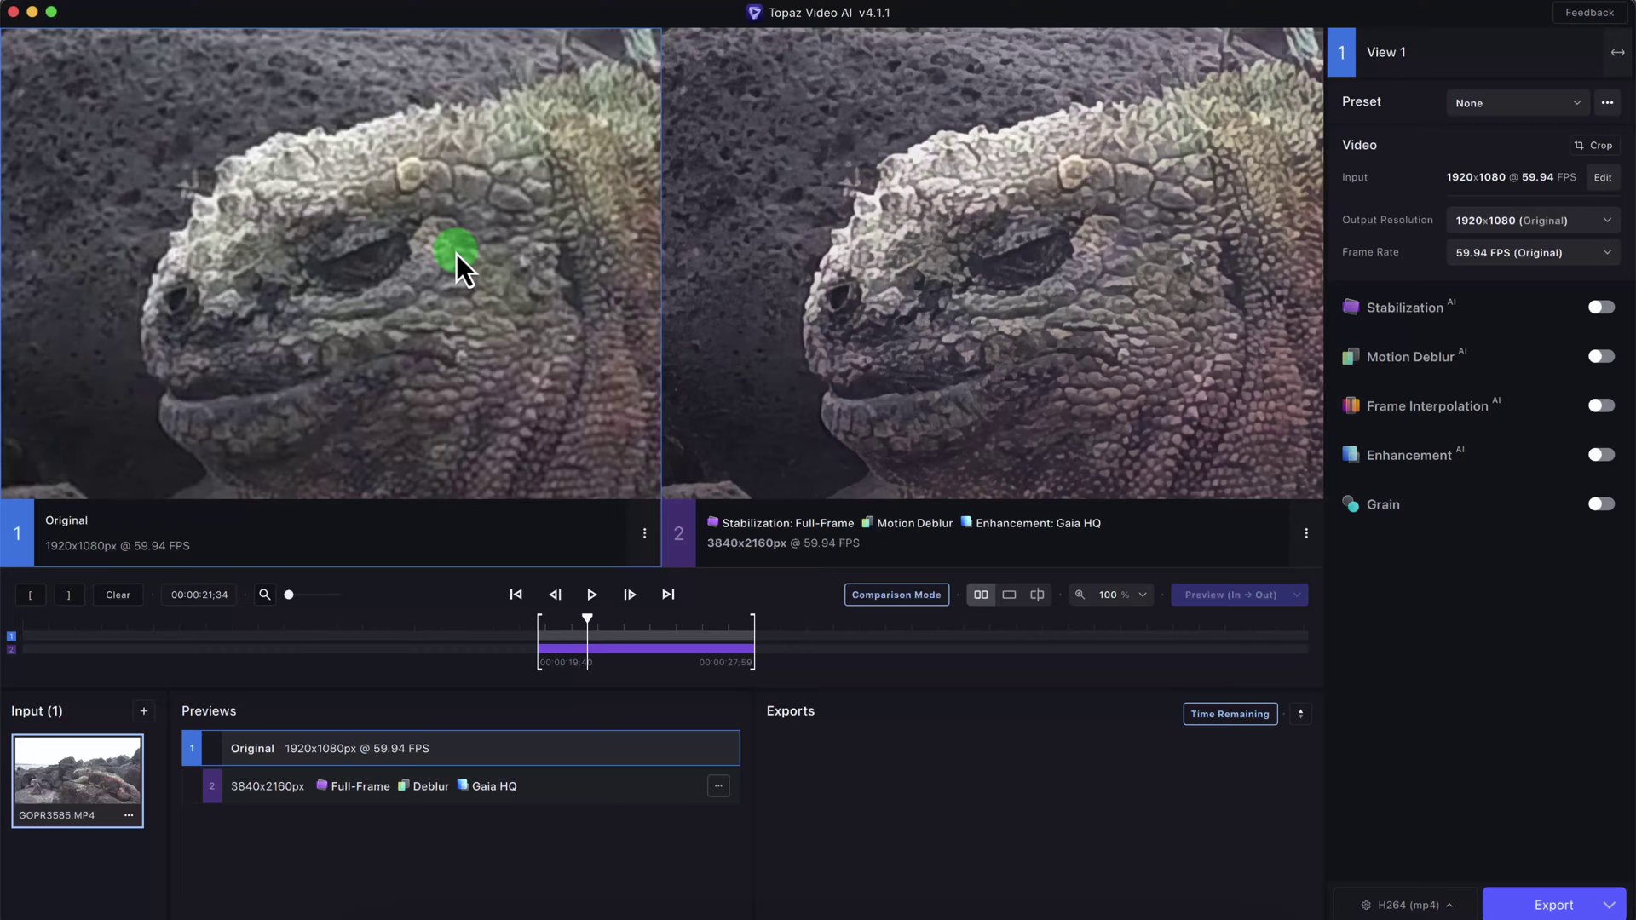
left_click(591, 598)
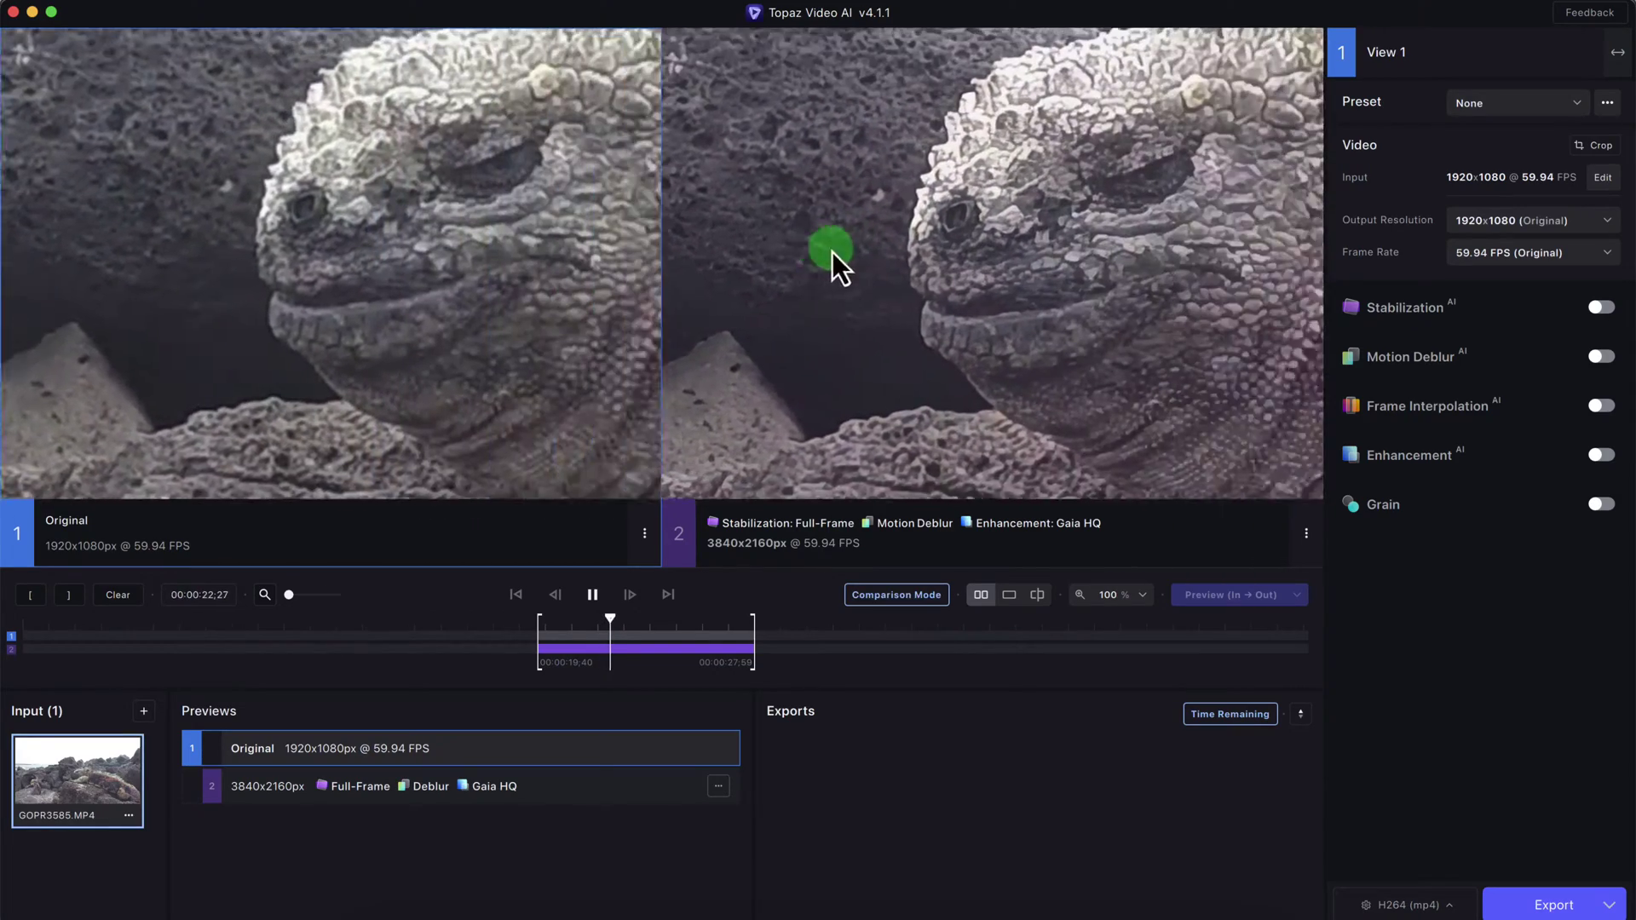
left_click(1104, 255)
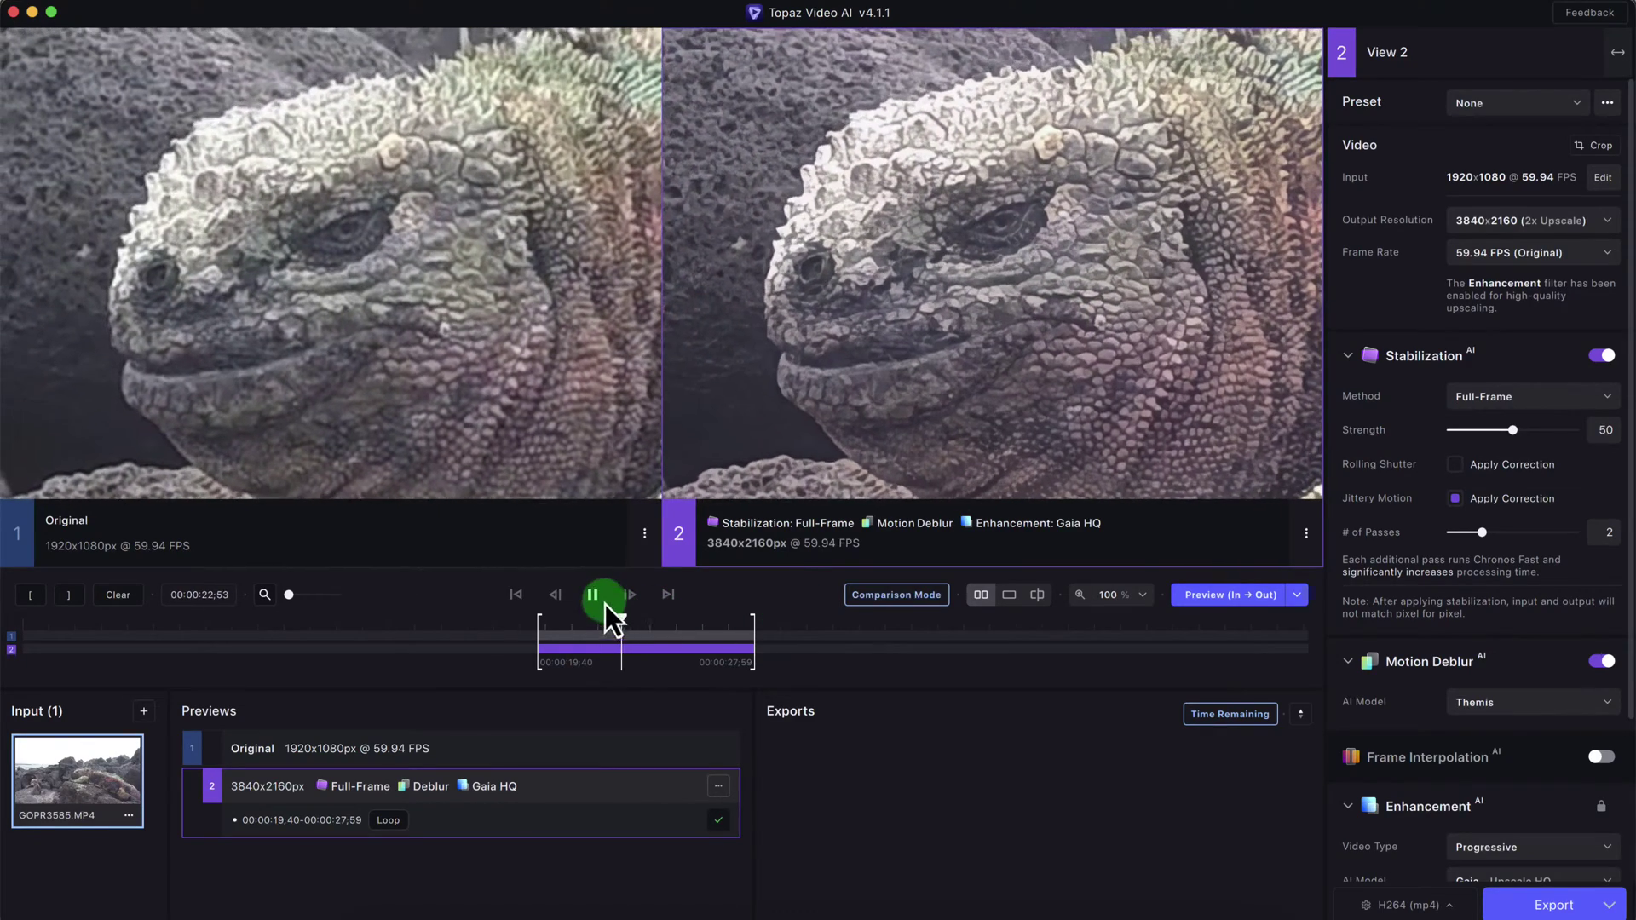
Pause at 00:00:22:57, zoom both views to 200% and pan to the iguana's dorsal spines
left_click(595, 598)
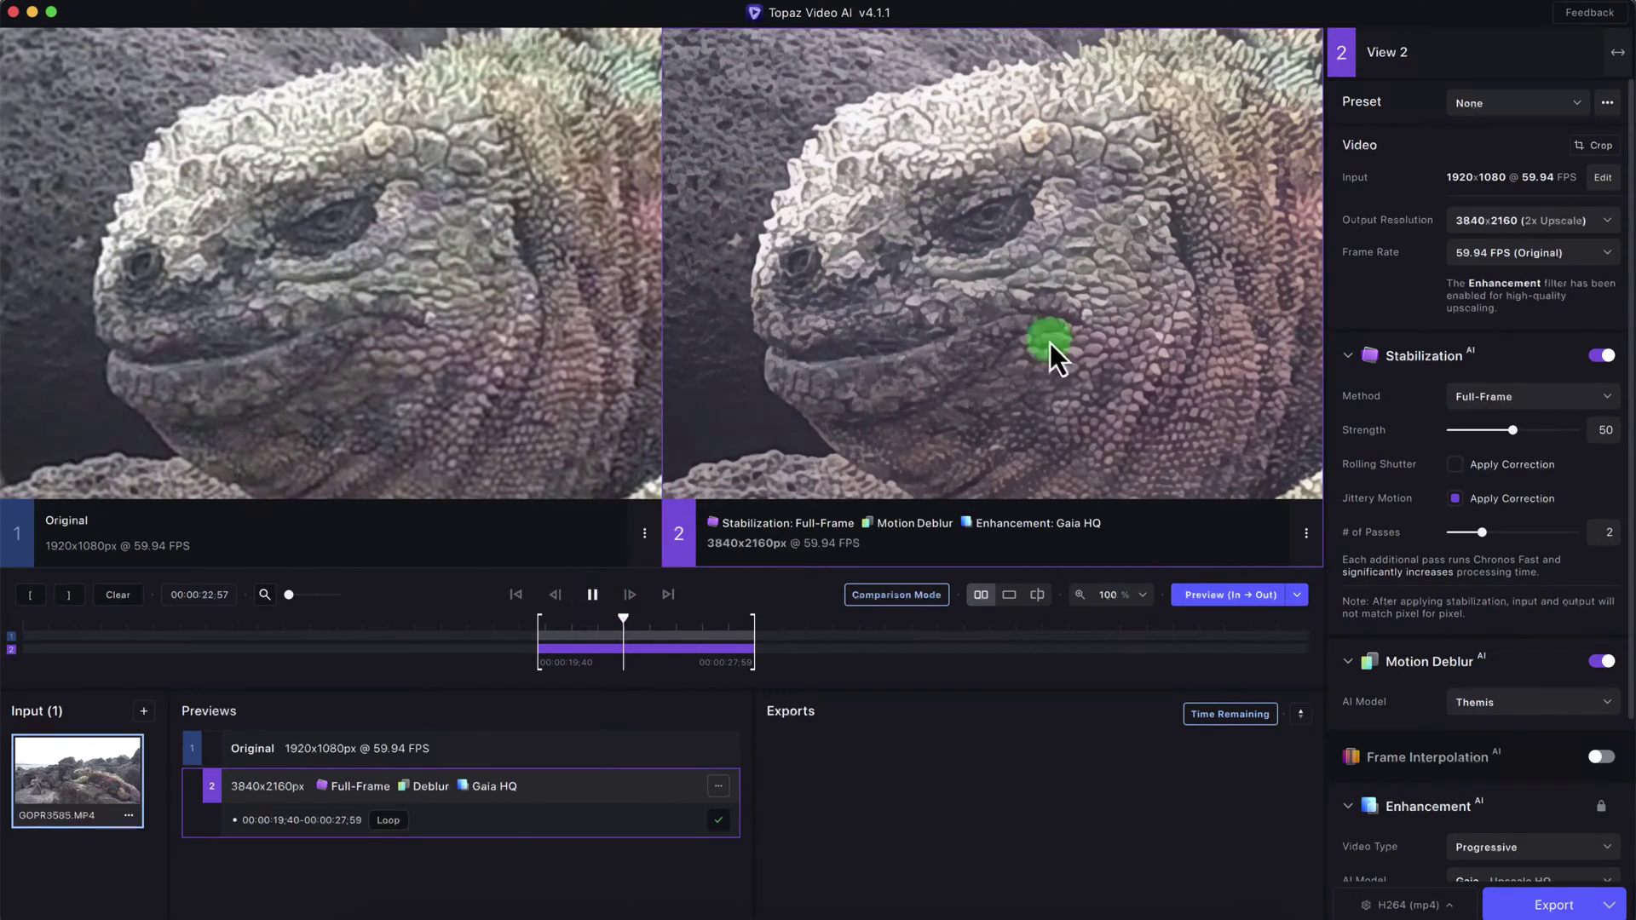
left_click(1141, 594)
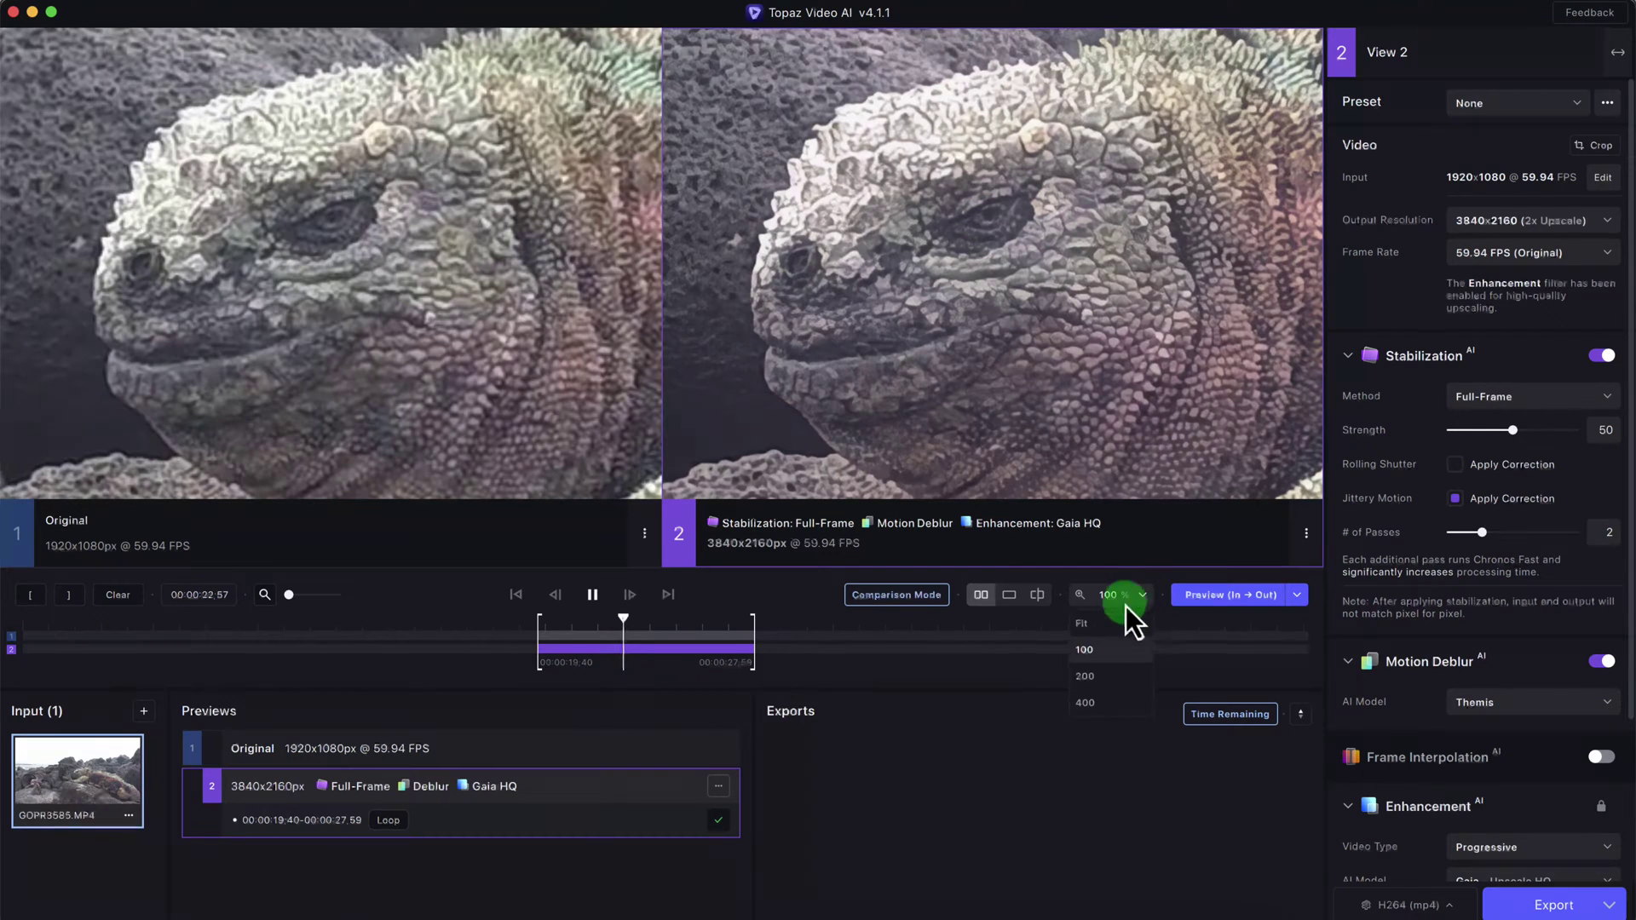
left_click(1097, 677)
mouse_move(1014, 358)
left_mouse_down()
mouse_move(975, 298)
mouse_move(1270, 147)
left_mouse_up()
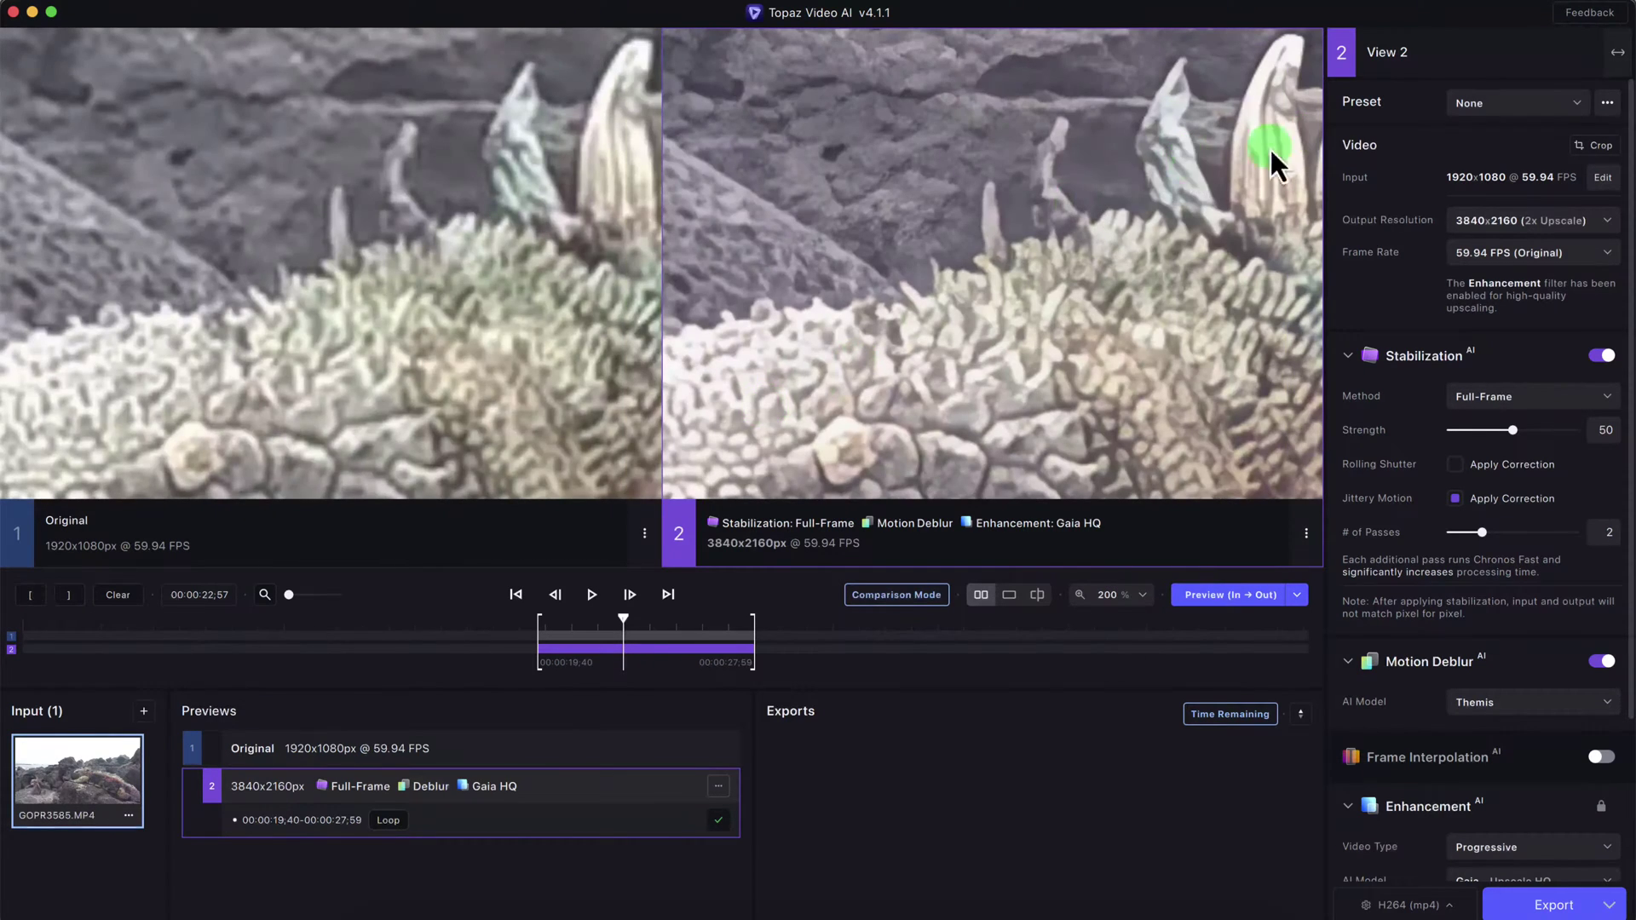
mouse_move(1140, 145)
left_mouse_down()
mouse_move(850, 210)
mouse_move(1040, 170)
mouse_move(918, 181)
left_mouse_up()
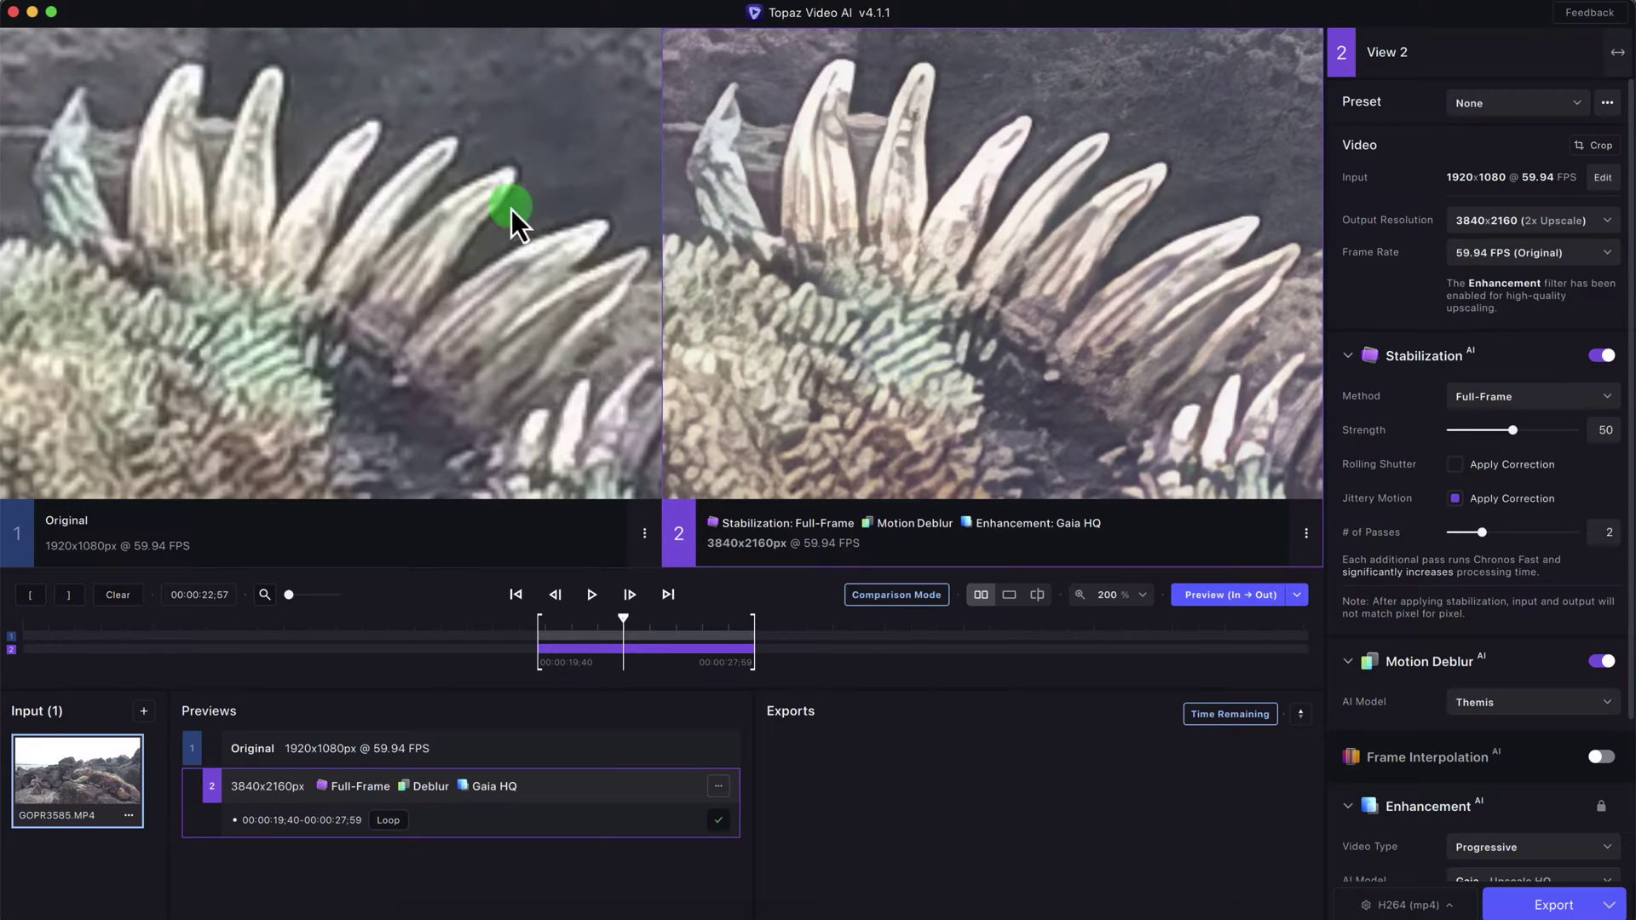
mouse_move(891, 255)
left_mouse_down()
mouse_move(977, 339)
mouse_move(949, 309)
left_mouse_up()
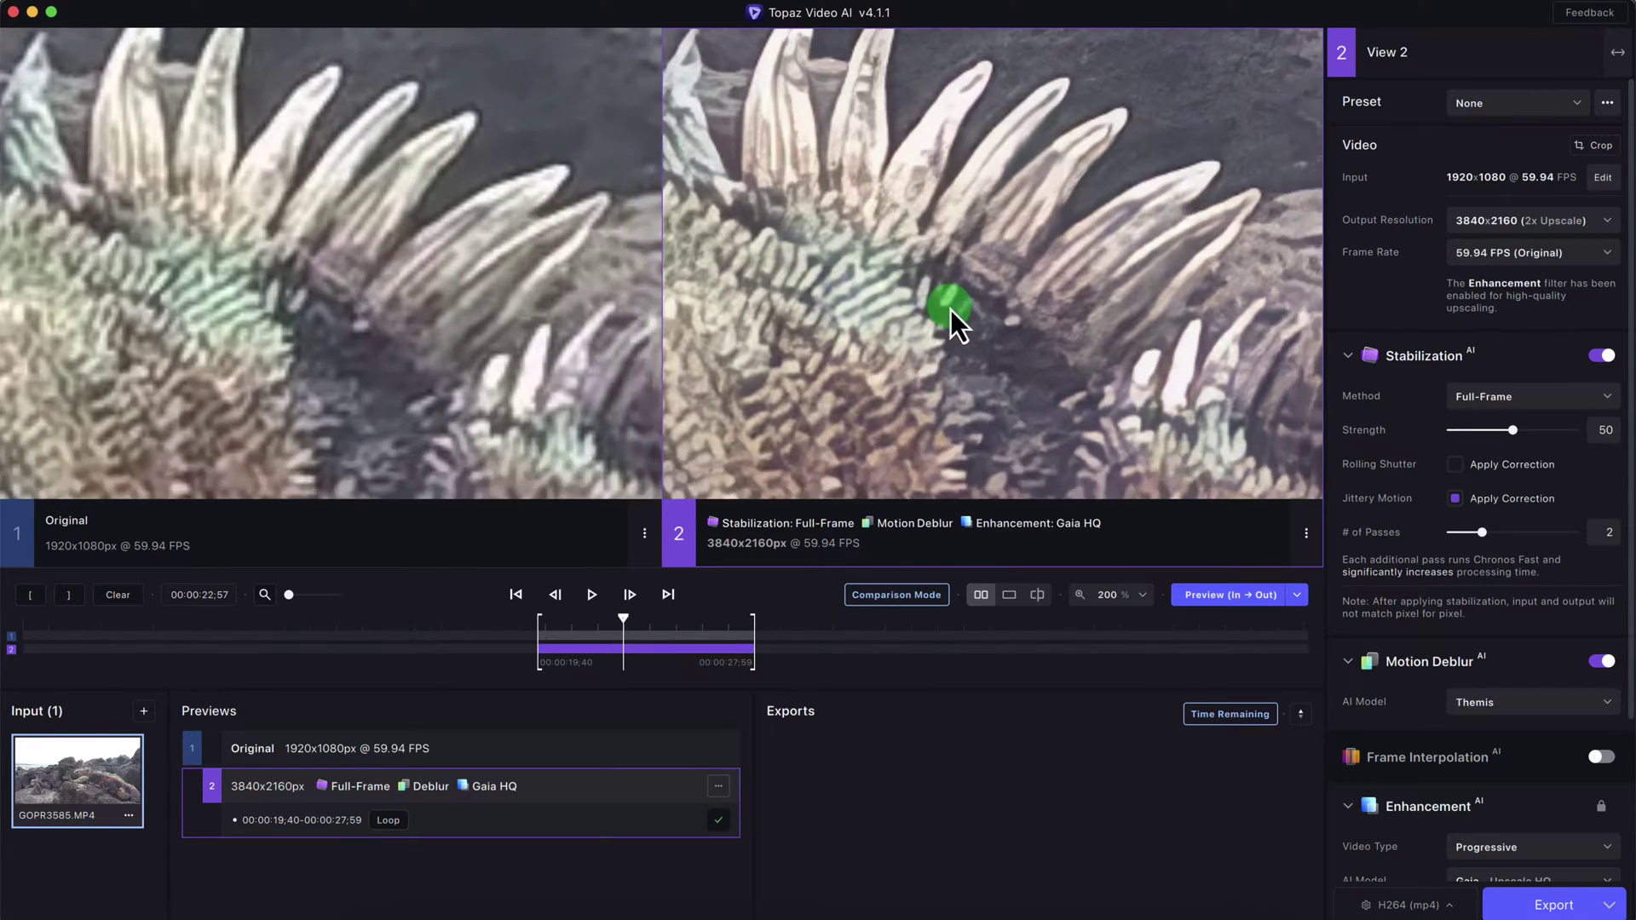
Reset both views to Fit and export the enhanced clip at 3840x2160
left_click(1118, 597)
left_click(1115, 631)
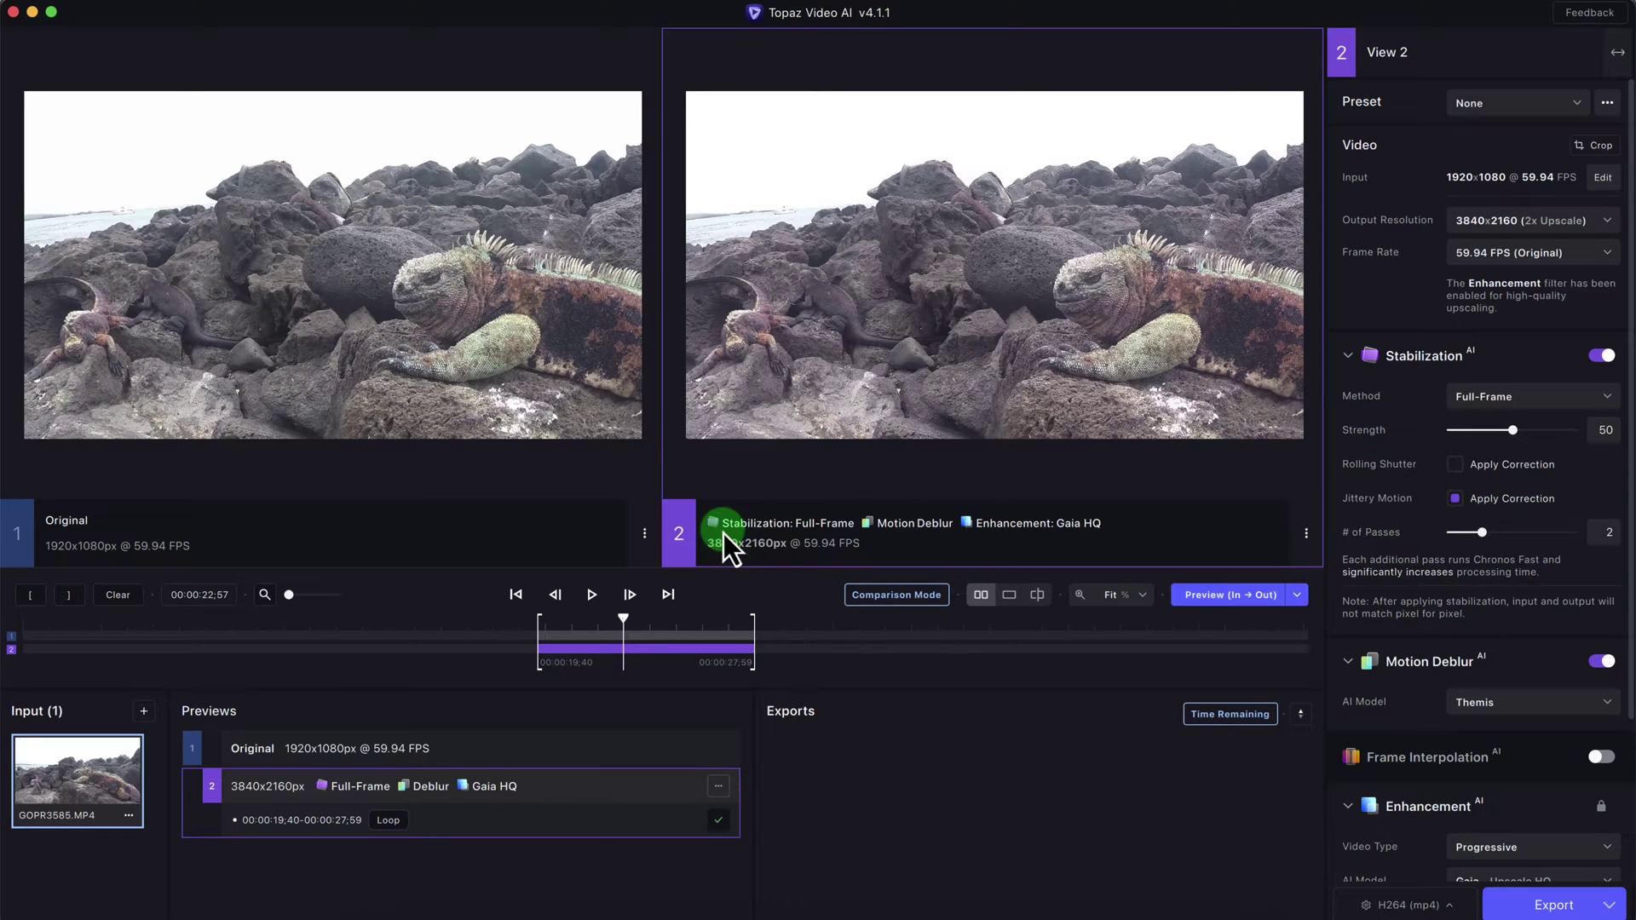
left_click(1538, 905)
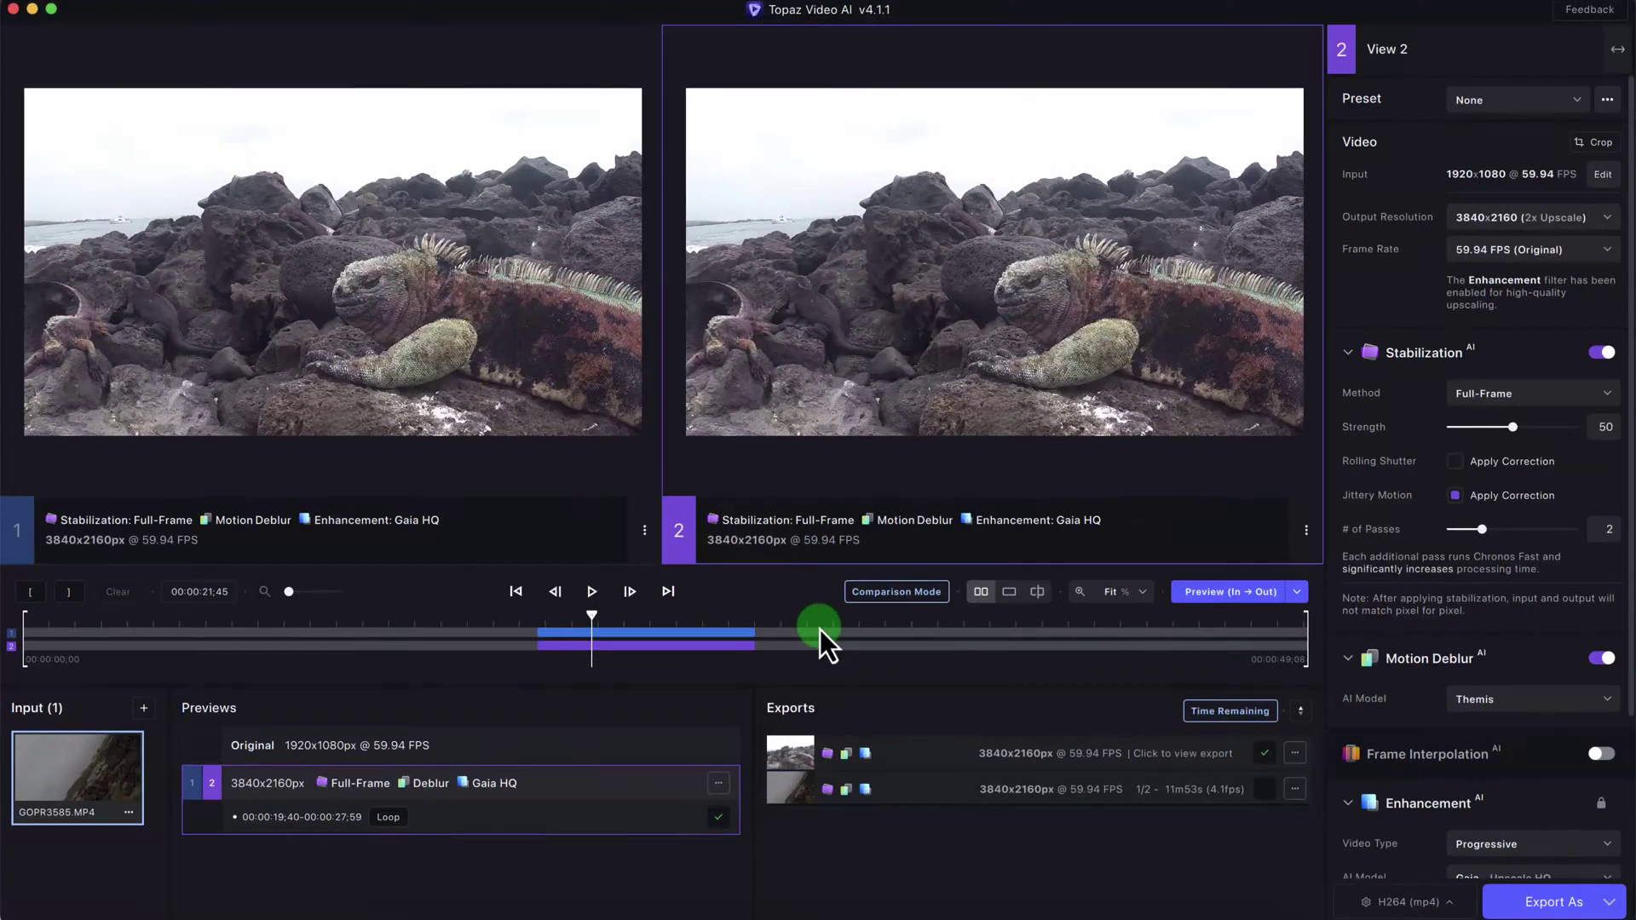
left_click(1571, 896)
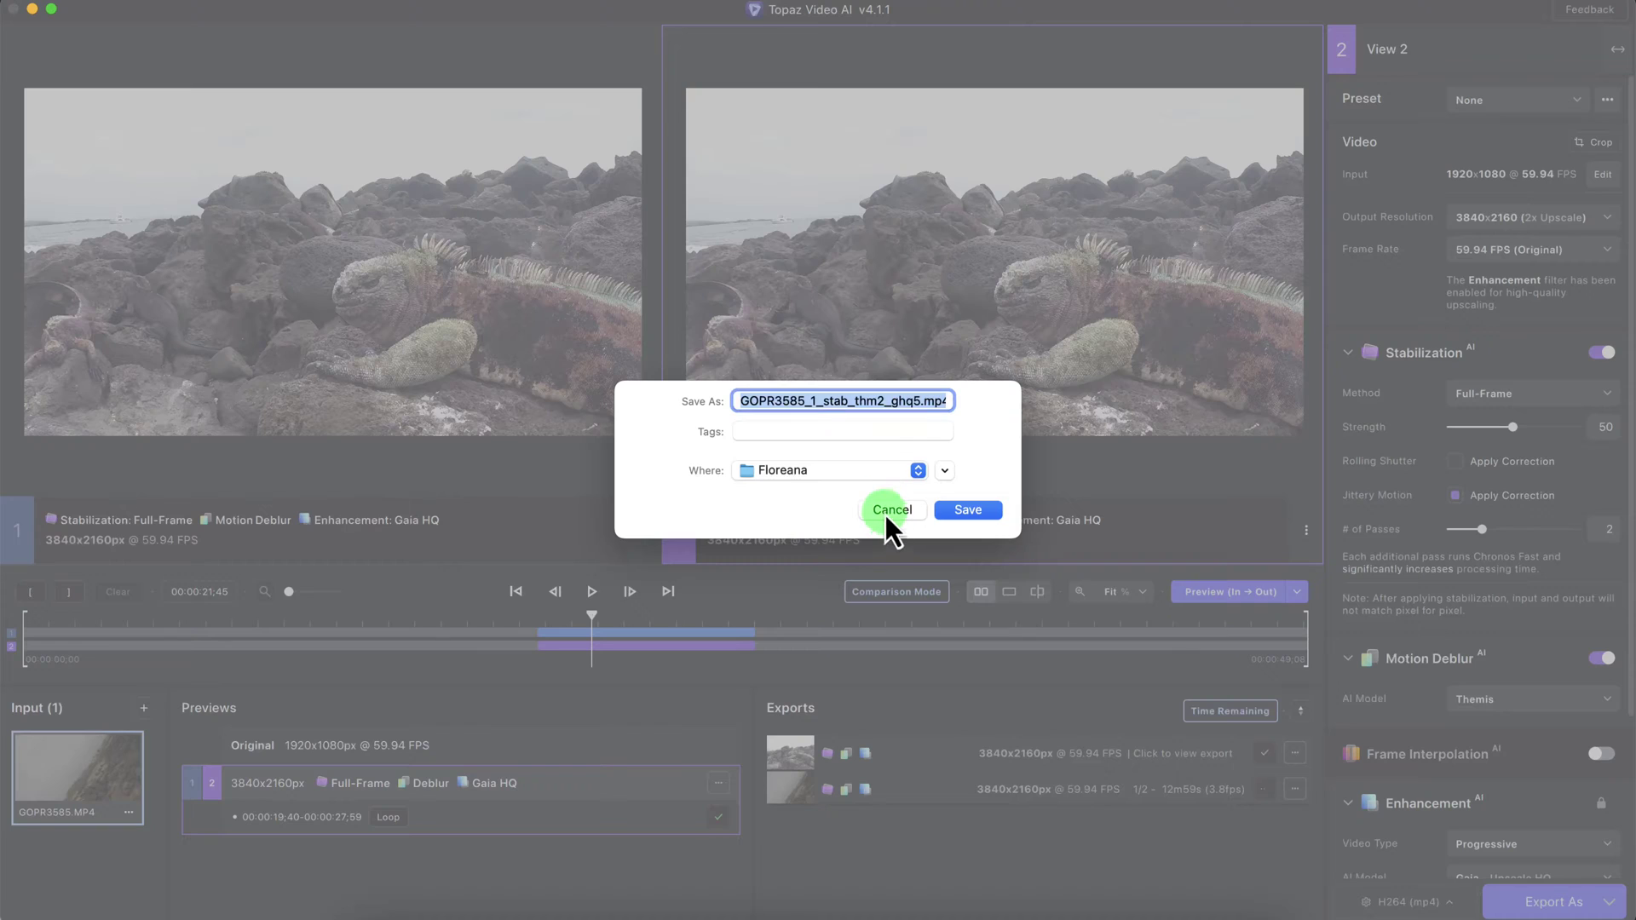
left_click(890, 509)
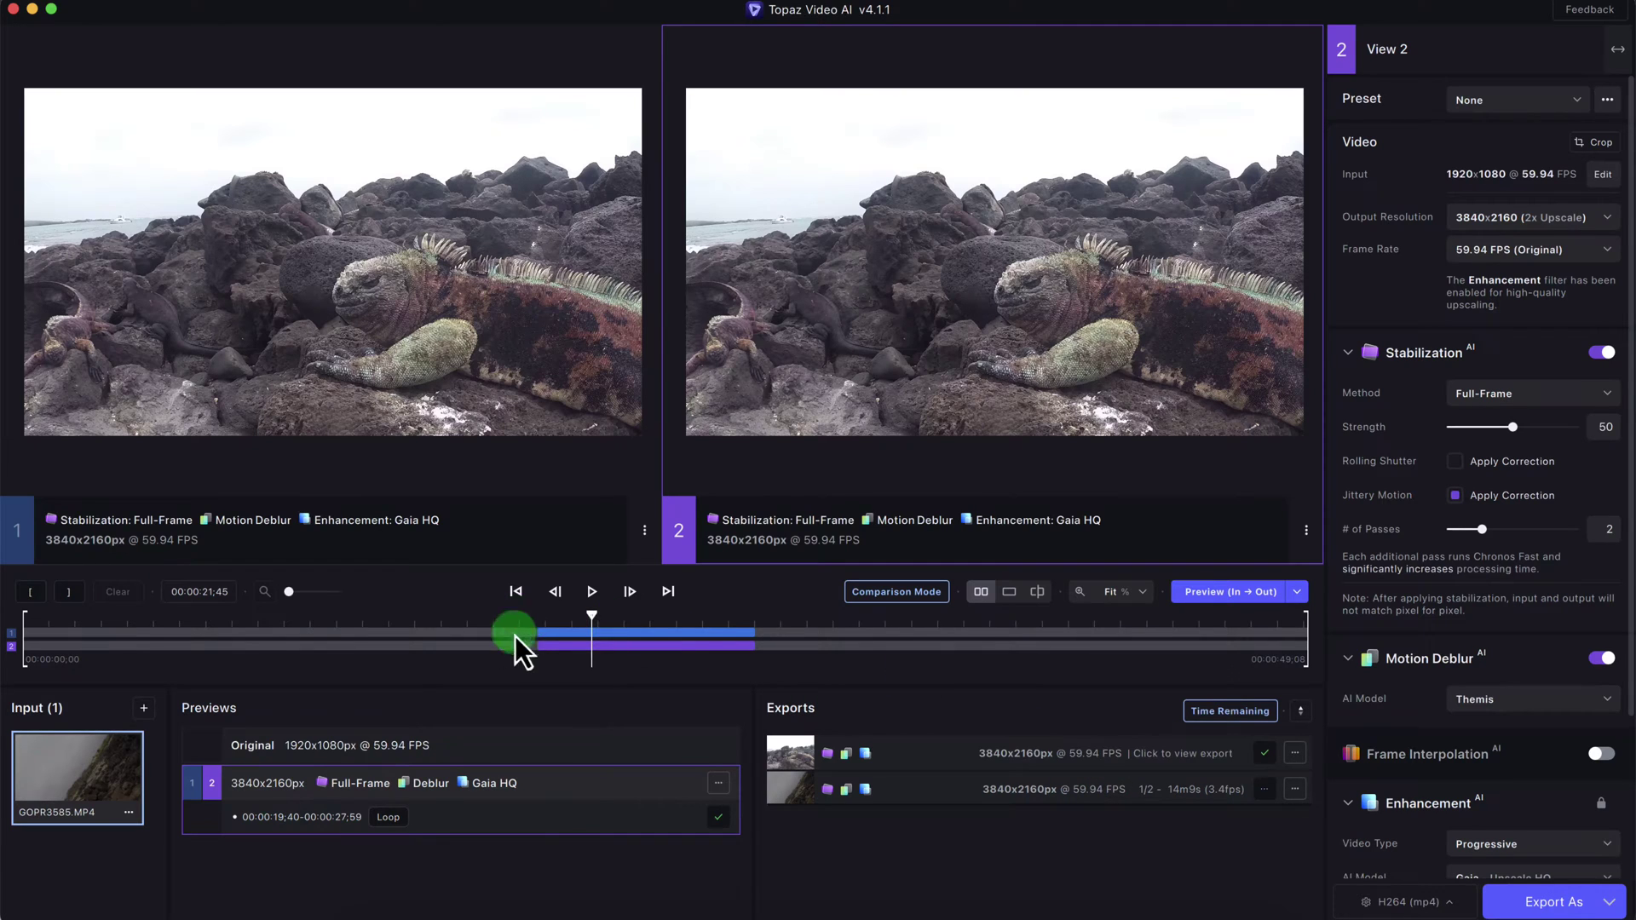
left_click(92, 595)
left_click(977, 708)
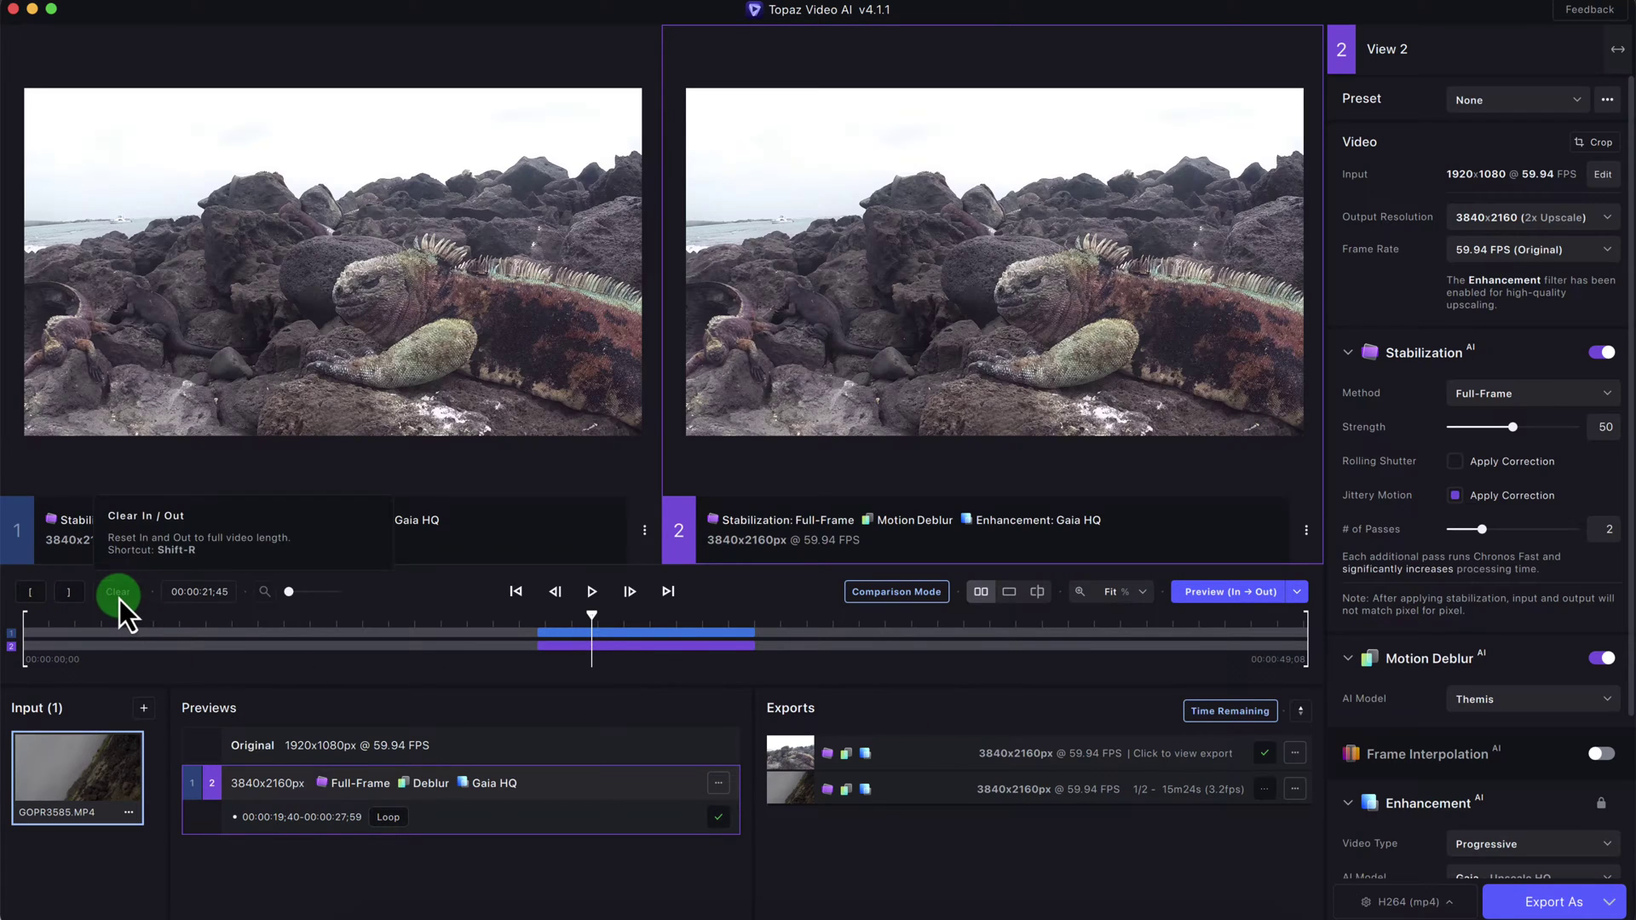
left_click(1566, 892)
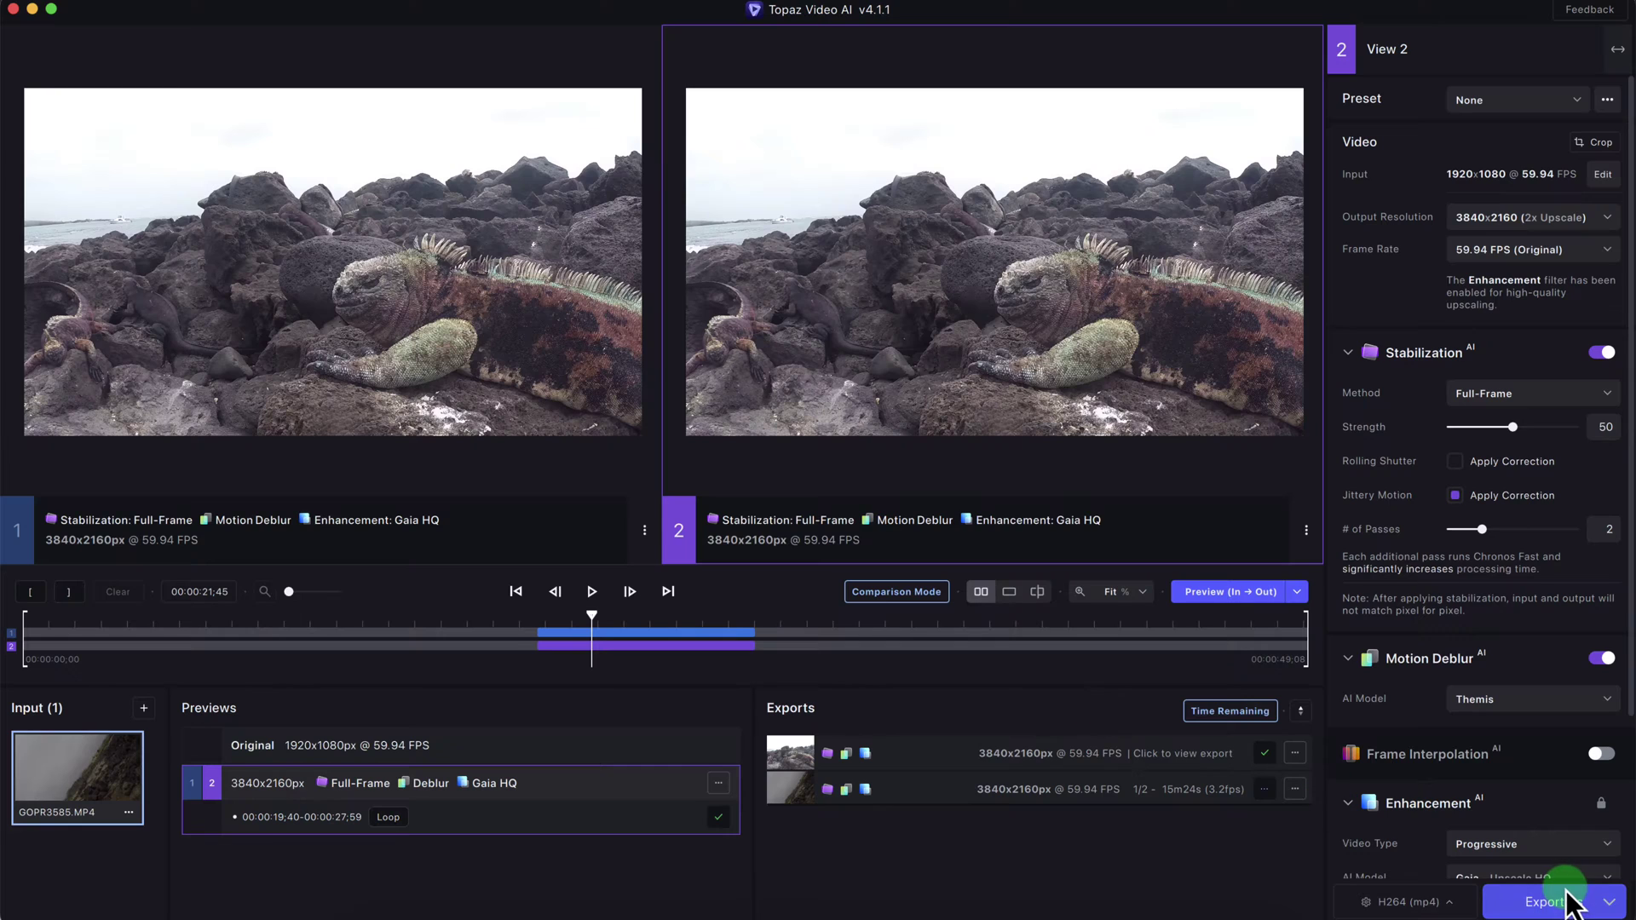
left_click(944, 769)
left_click(750, 707)
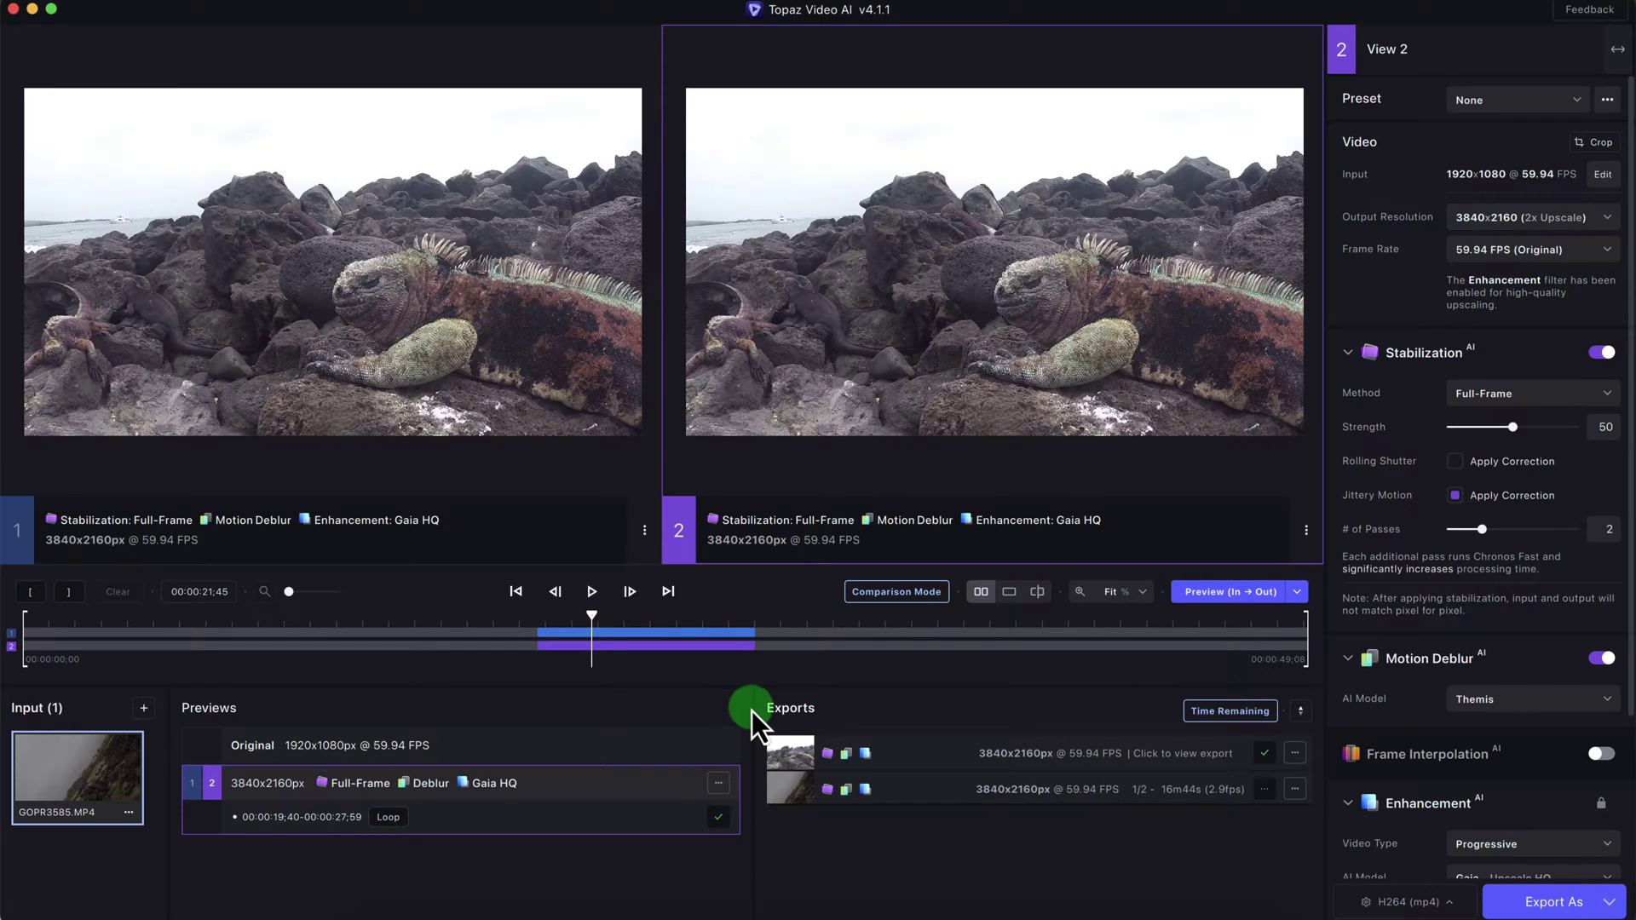